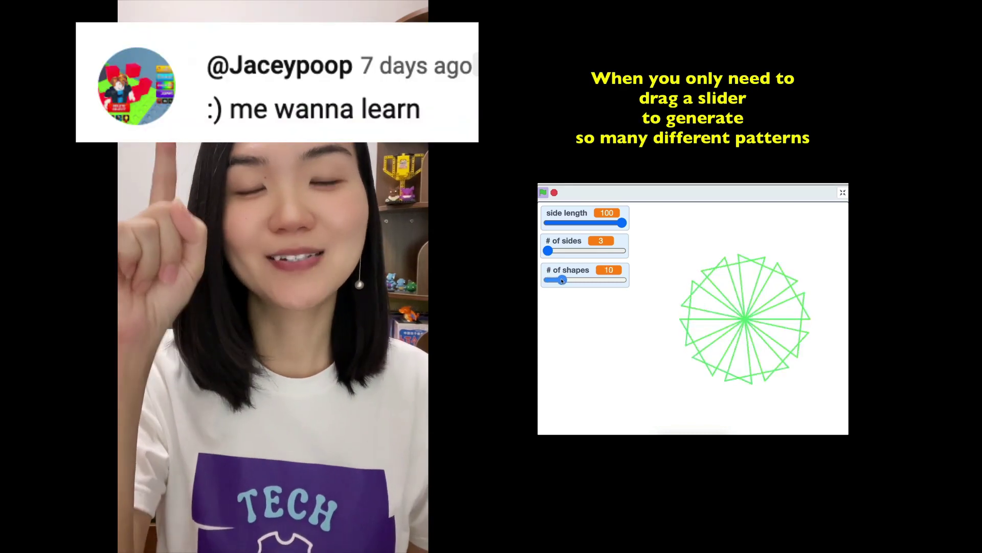
# Step: Preview the demo by raising the number-of-shapes slider and shrinking the side length
pyautogui.moveTo(562, 280); pyautogui.dragTo(621, 280)
pyautogui.moveTo(622, 223)
pyautogui.mouseDown()
pyautogui.moveTo(551, 223)
pyautogui.moveTo(614, 259)
pyautogui.mouseUp()
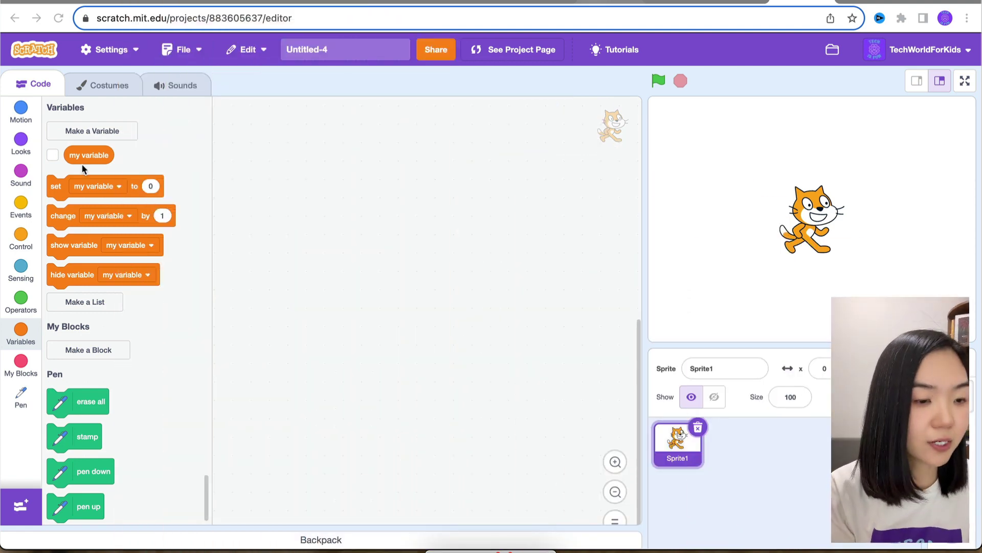
# Step: Start a green-flag script with move 100 steps and turn 120 degrees
pyautogui.click(21, 208)
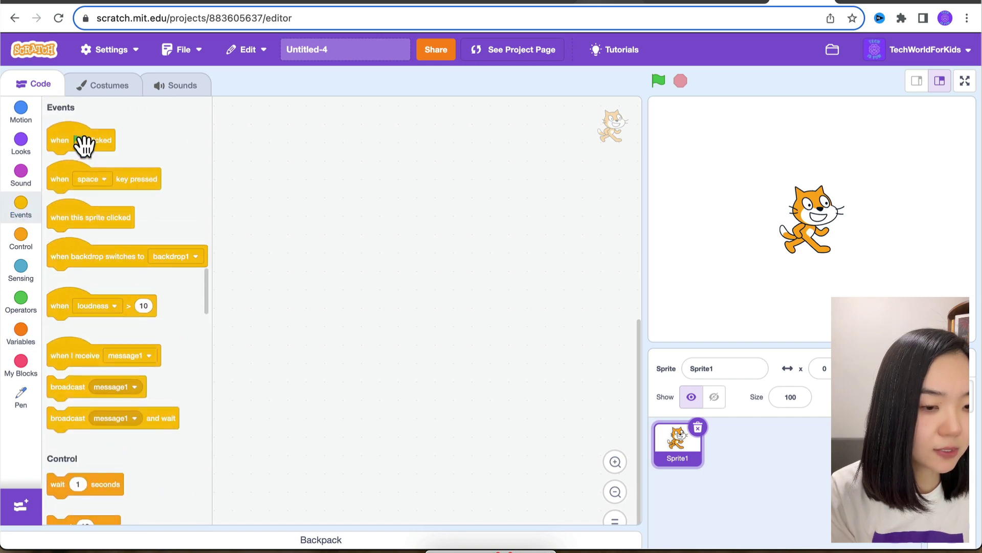
pyautogui.moveTo(76, 145); pyautogui.dragTo(312, 165)
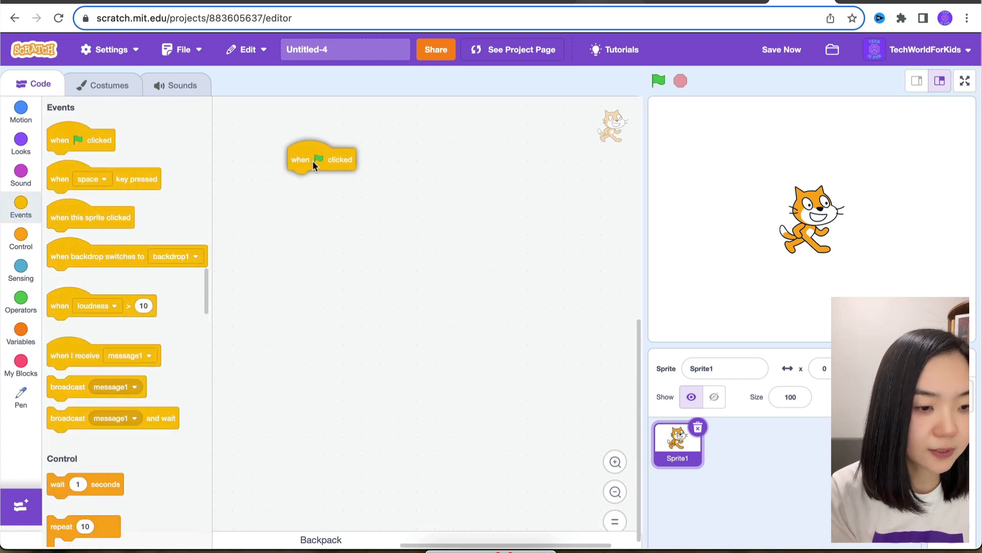
pyautogui.click(21, 113)
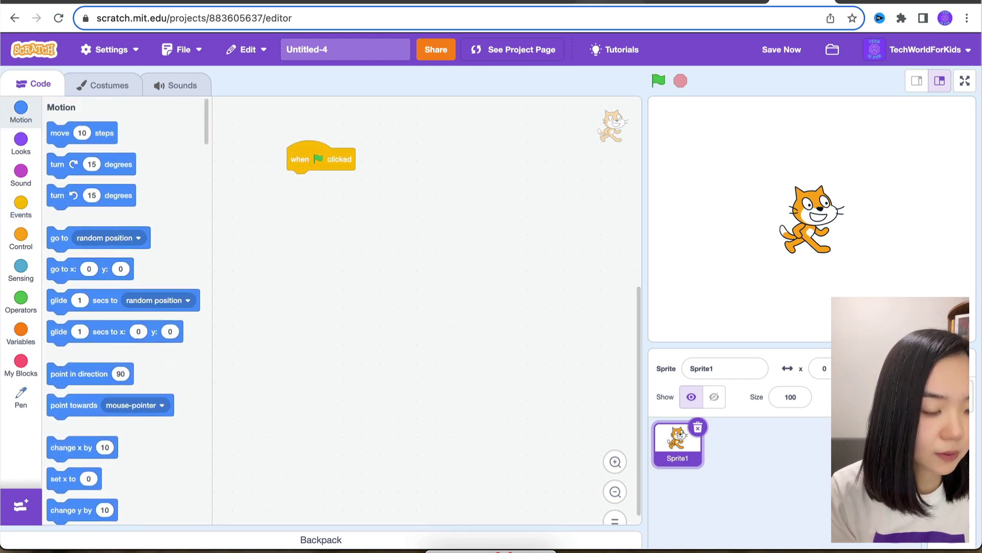
pyautogui.moveTo(59, 134); pyautogui.dragTo(322, 183)
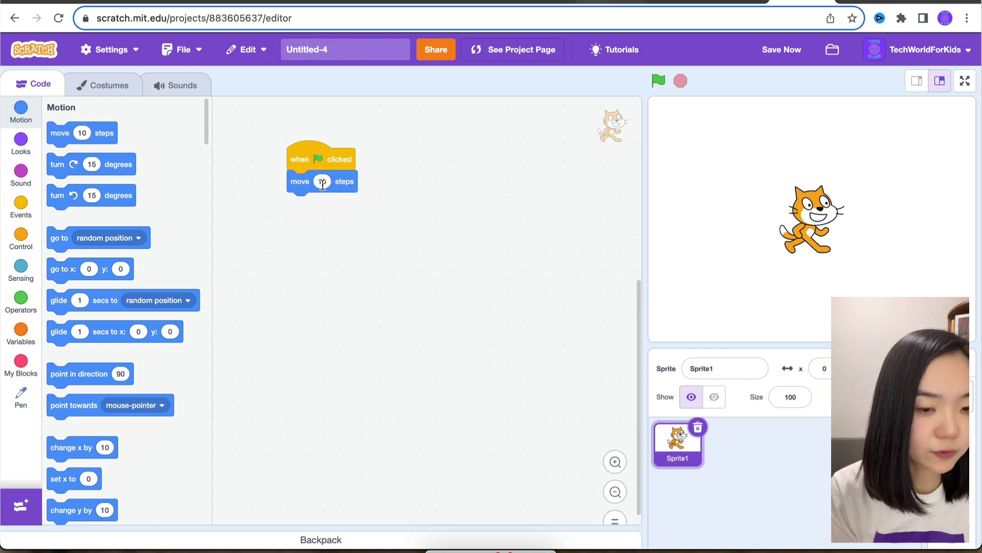
pyautogui.click(323, 183)
pyautogui.write('100')
pyautogui.click(303, 276)
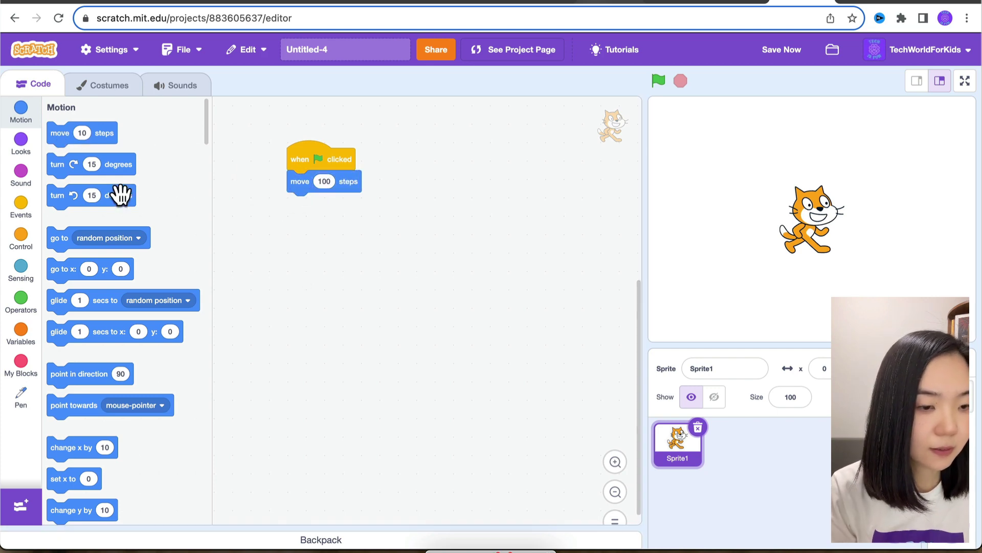
pyautogui.moveTo(72, 194); pyautogui.dragTo(334, 203)
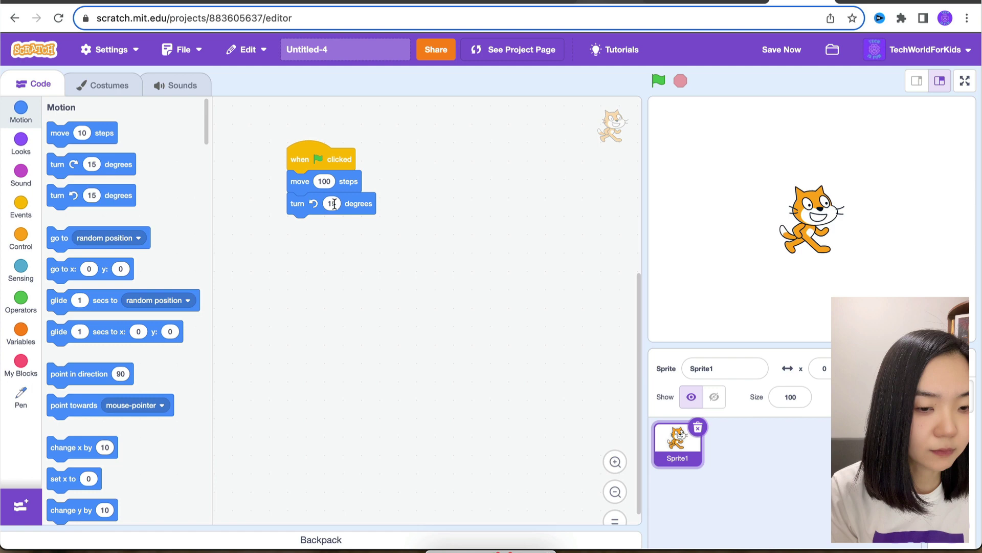
pyautogui.write('0')
pyautogui.click(312, 281)
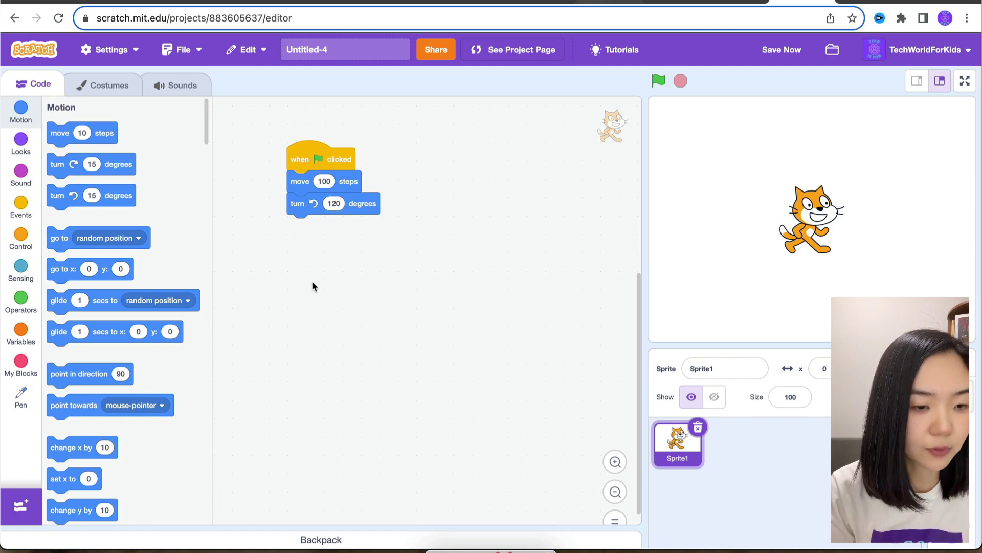
# Step: Wrap the move and turn blocks in a repeat 3 loop under the flag hat
pyautogui.moveTo(305, 192)
pyautogui.mouseDown()
pyautogui.moveTo(400, 208)
pyautogui.moveTo(436, 238)
pyautogui.mouseUp()
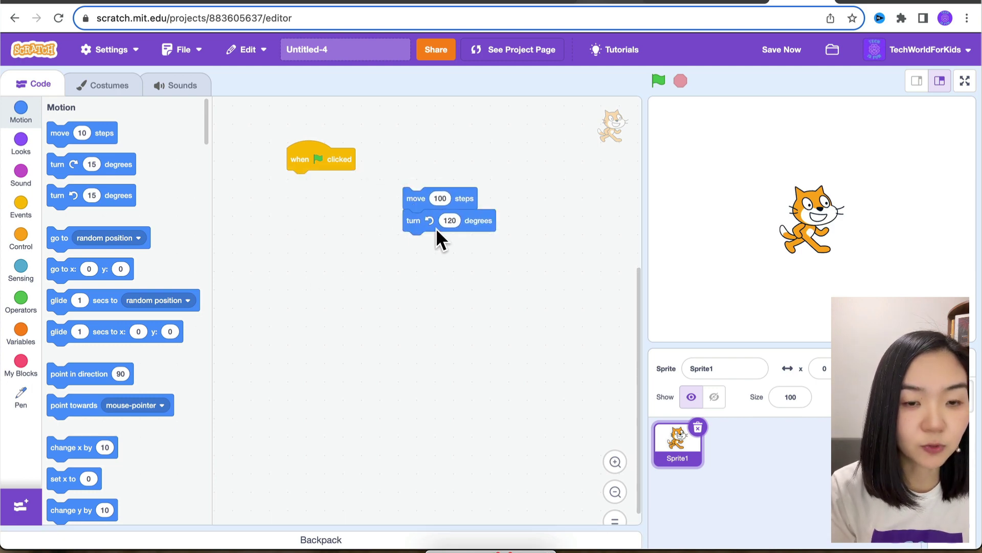
pyautogui.click(21, 238)
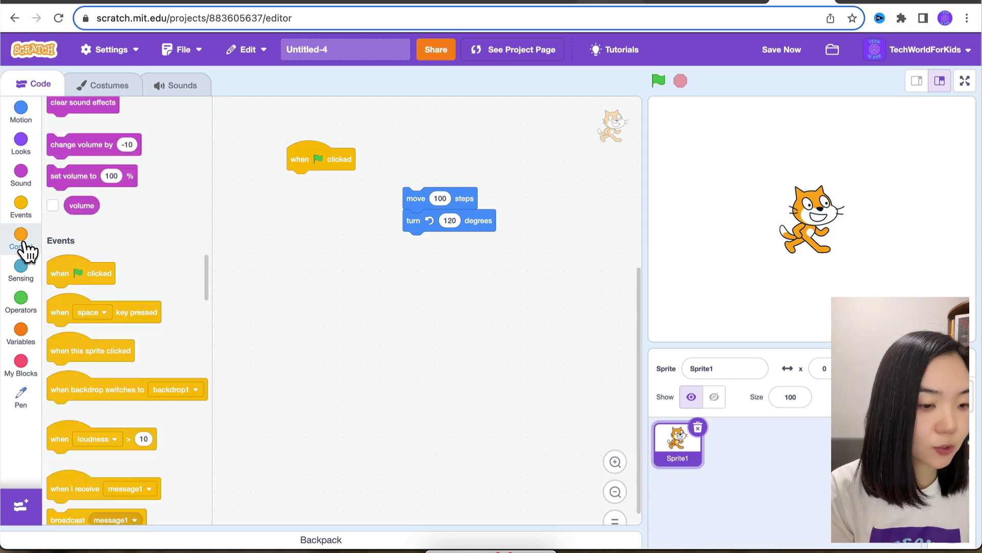
pyautogui.moveTo(66, 176); pyautogui.dragTo(322, 182)
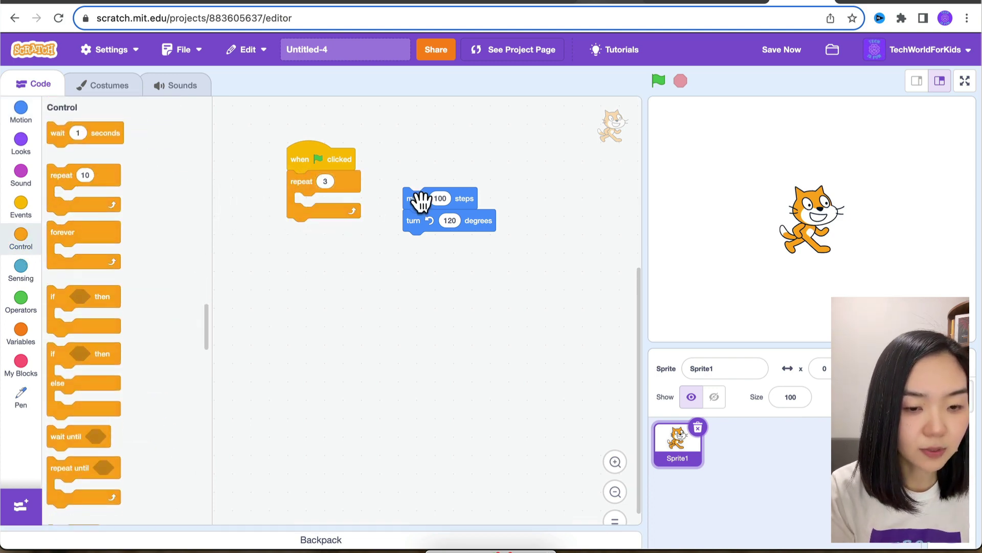
pyautogui.moveTo(421, 201); pyautogui.dragTo(313, 202)
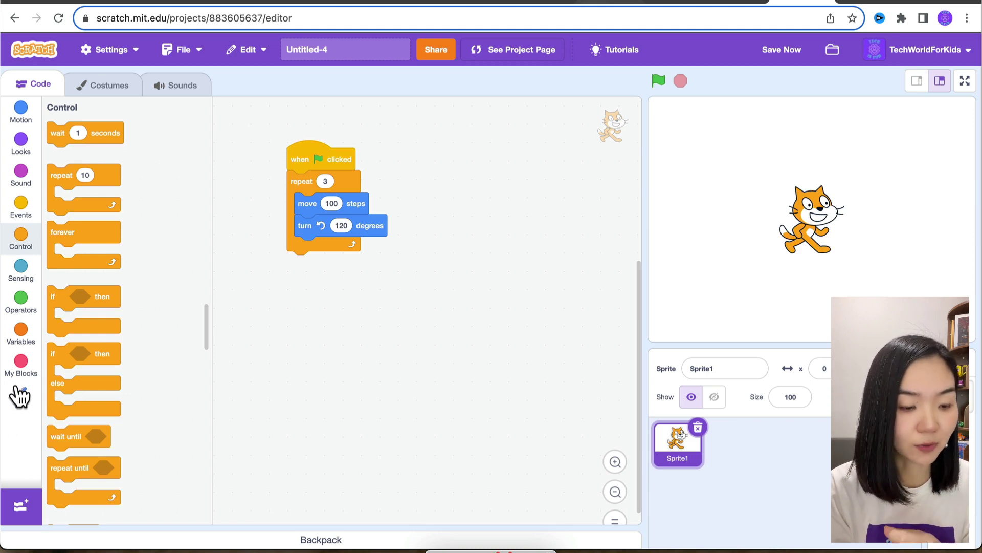
# Step: Add the Pen extension to the block palette
pyautogui.click(23, 511)
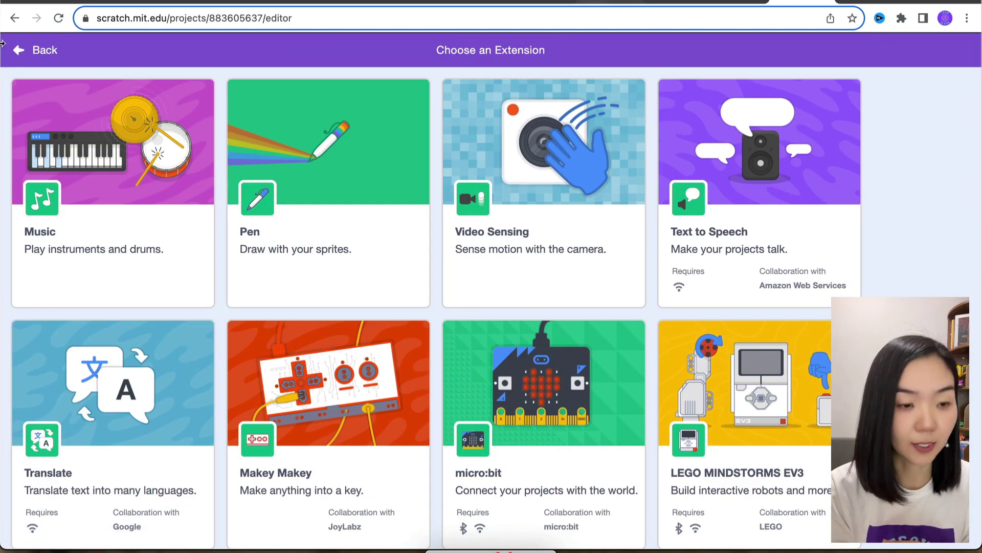
pyautogui.click(19, 50)
pyautogui.click(20, 399)
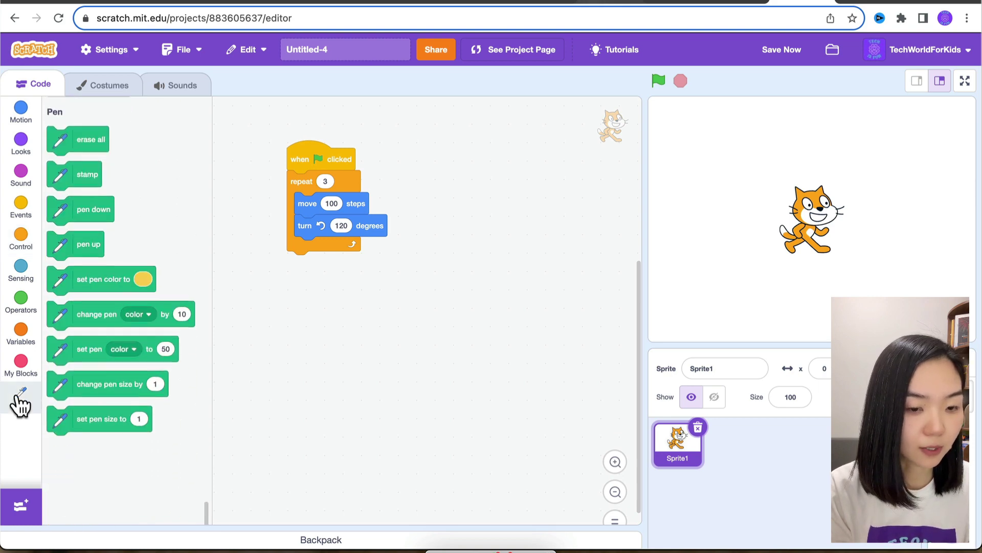
# Step: Put erase all and pen down before the loop and pen up after, then run it
pyautogui.moveTo(67, 137)
pyautogui.mouseDown()
pyautogui.moveTo(266, 158)
pyautogui.moveTo(306, 187)
pyautogui.mouseUp()
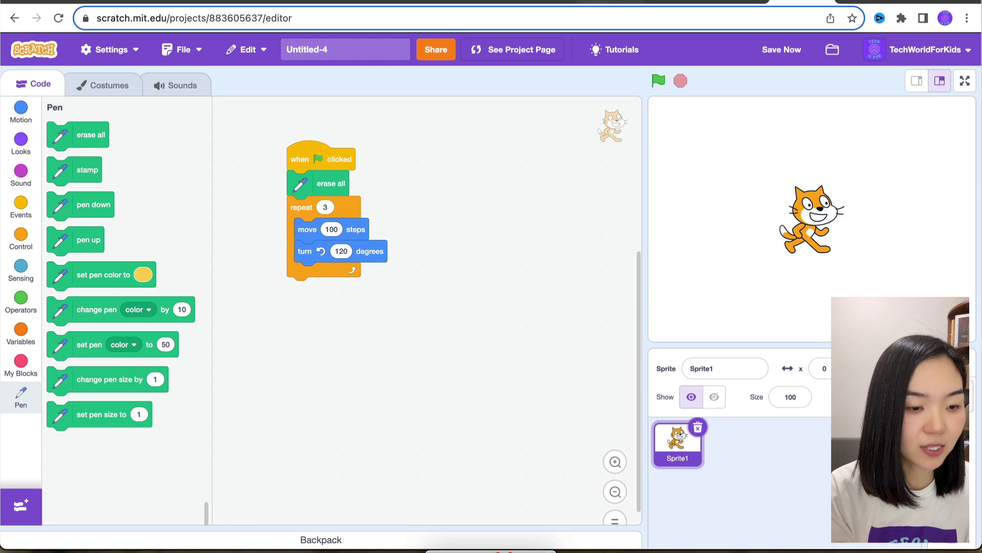
pyautogui.moveTo(74, 202); pyautogui.dragTo(310, 204)
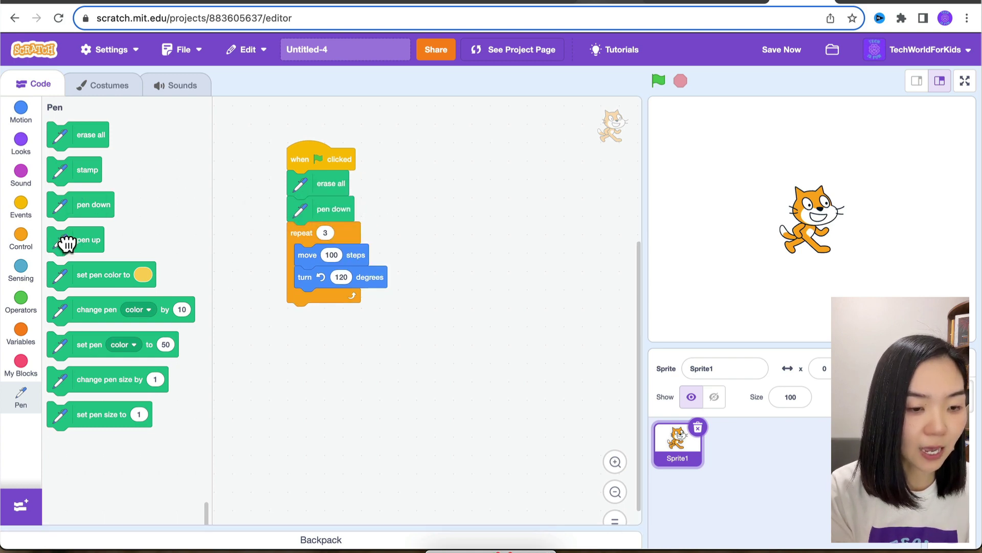
pyautogui.moveTo(68, 244); pyautogui.dragTo(306, 317)
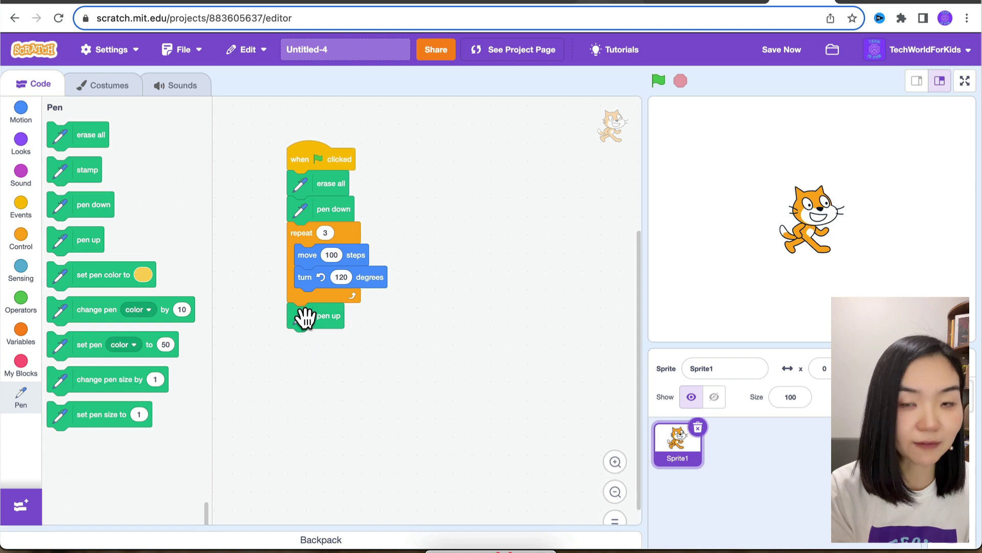
pyautogui.click(659, 81)
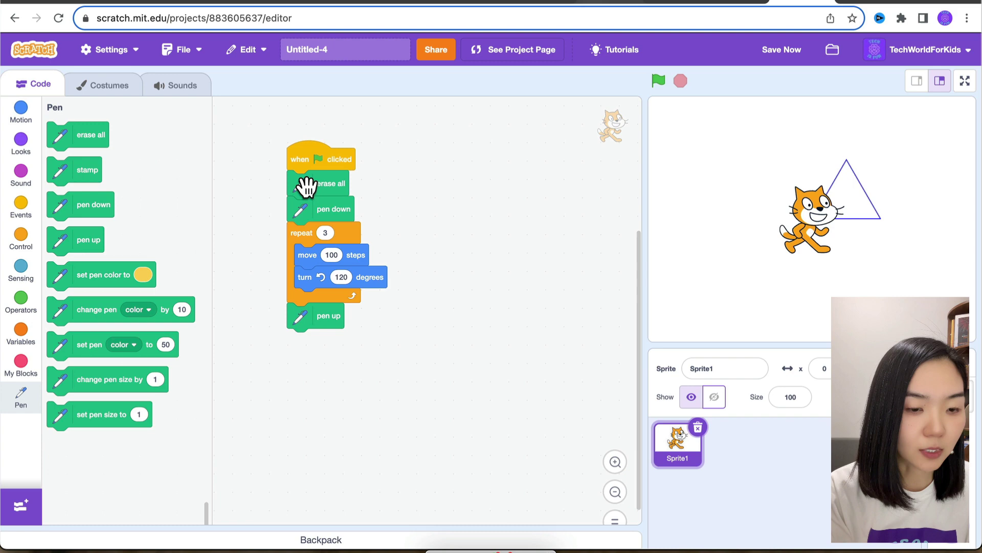
# Step: Move the triangle steps into a new 'draw pattern' block and call it under the flag hat
pyautogui.moveTo(305, 185)
pyautogui.mouseDown()
pyautogui.moveTo(353, 198)
pyautogui.moveTo(455, 187)
pyautogui.mouseUp()
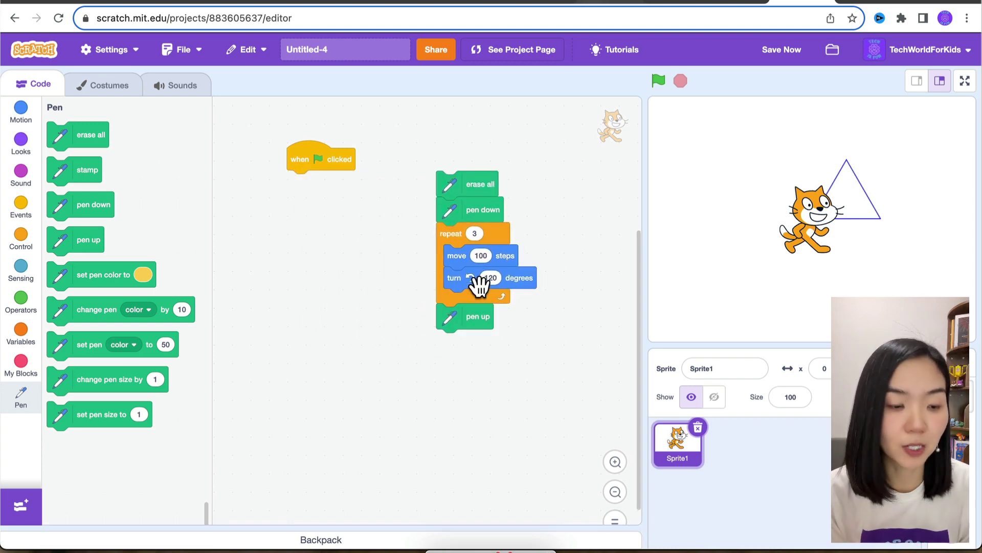
pyautogui.click(19, 367)
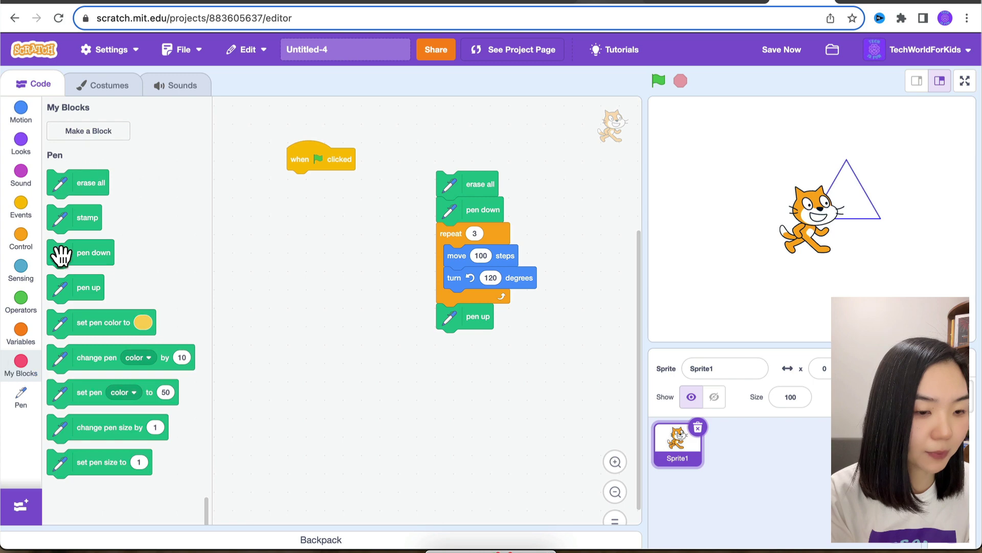
pyautogui.click(102, 133)
pyautogui.write('dra')
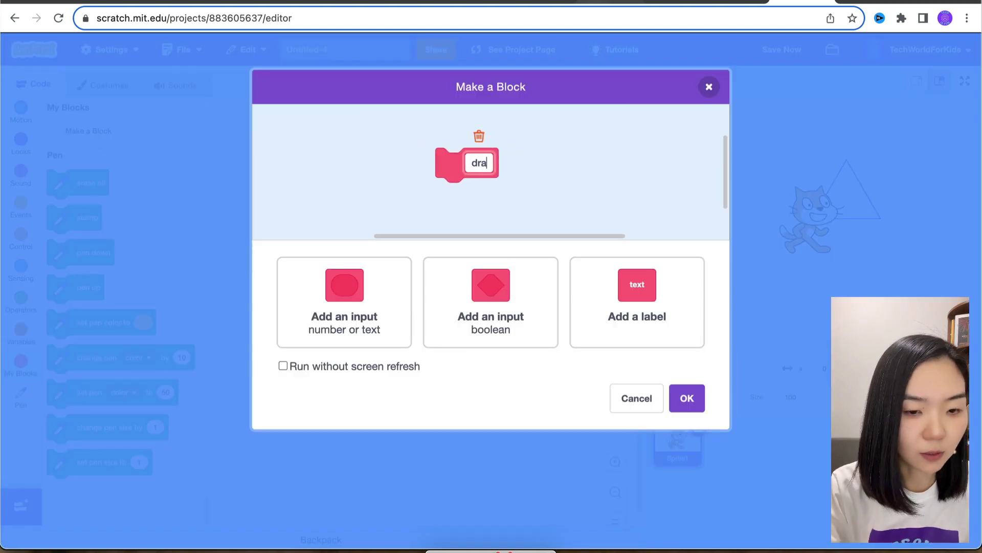
pyautogui.write('w pattern')
pyautogui.press('Return')
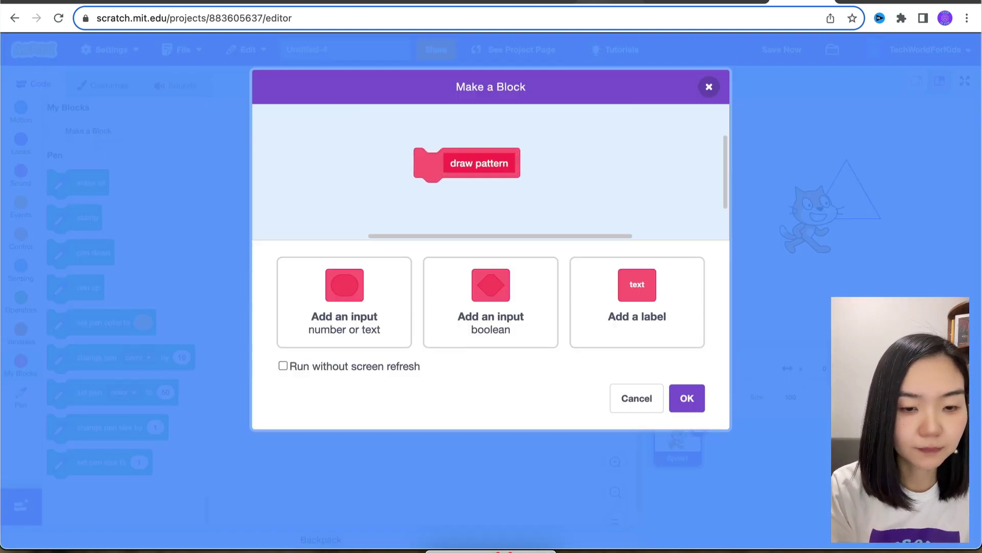
pyautogui.click(687, 397)
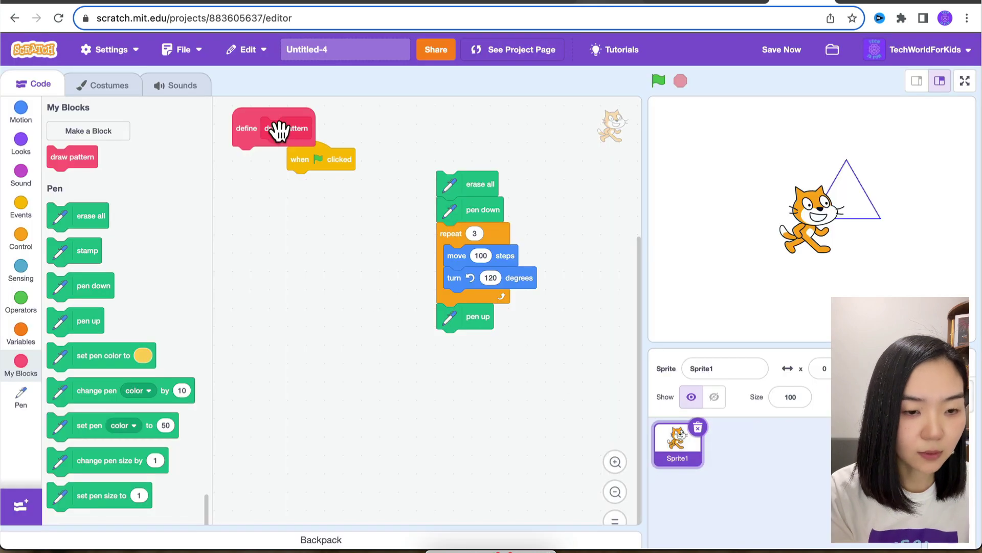
pyautogui.moveTo(278, 129)
pyautogui.mouseDown()
pyautogui.moveTo(497, 139)
pyautogui.moveTo(476, 149)
pyautogui.mouseUp()
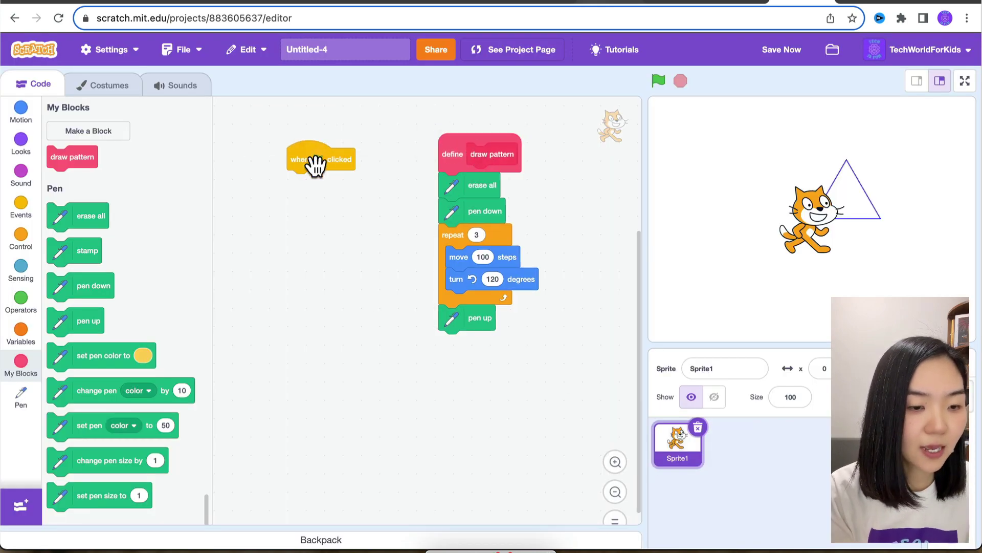
pyautogui.moveTo(59, 156); pyautogui.dragTo(301, 181)
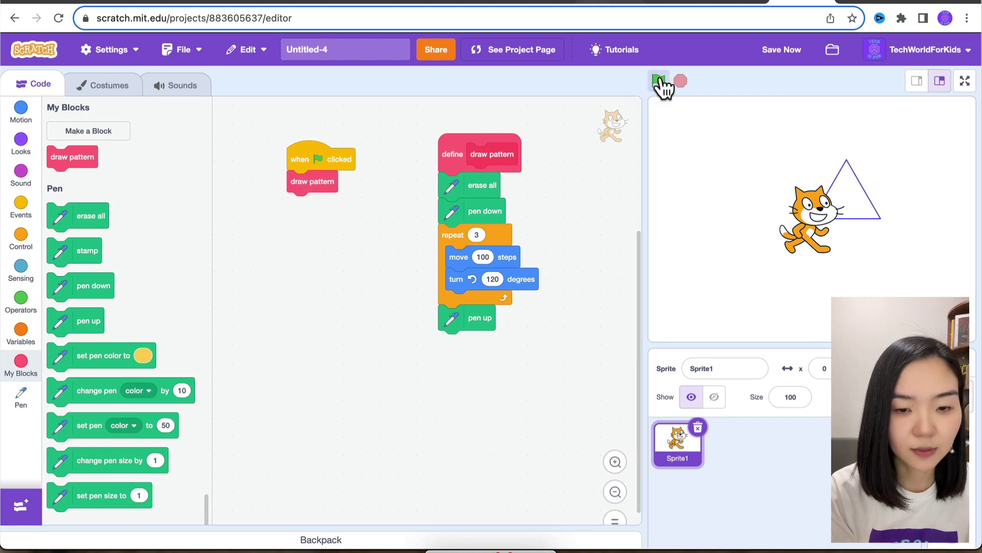
# Step: Hide the cat sprite and draw a square using a 90-degree turn
pyautogui.click(715, 398)
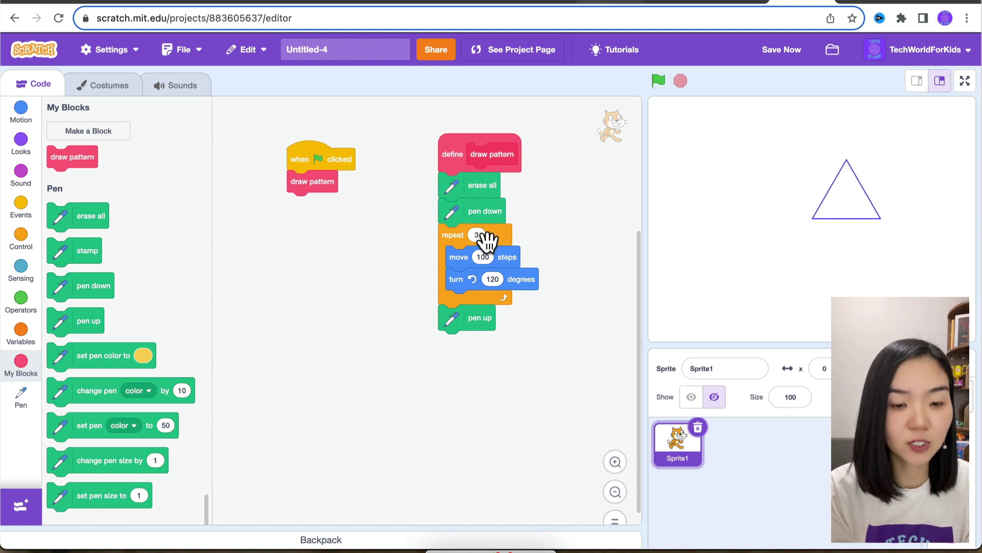
pyautogui.write('4')
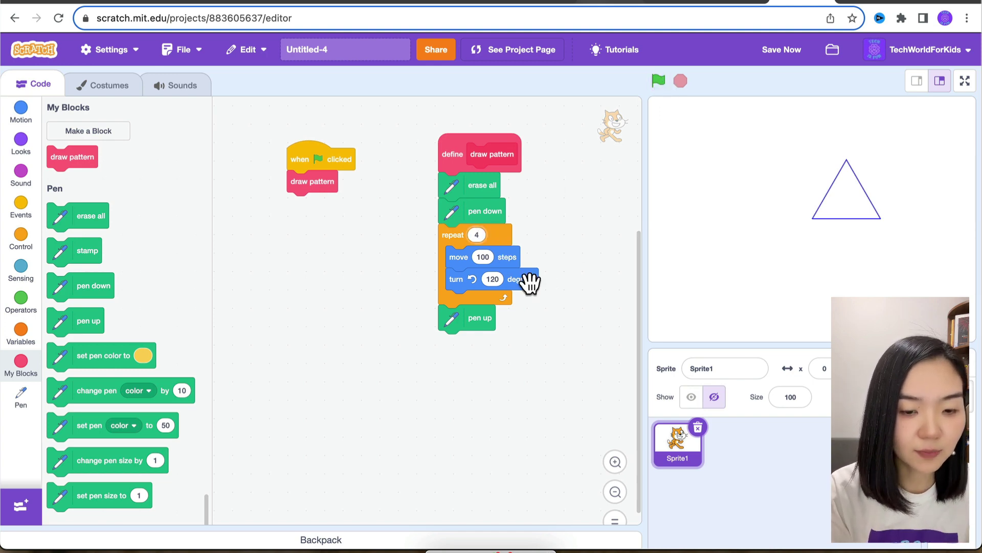
pyautogui.write('90')
pyautogui.press('Return')
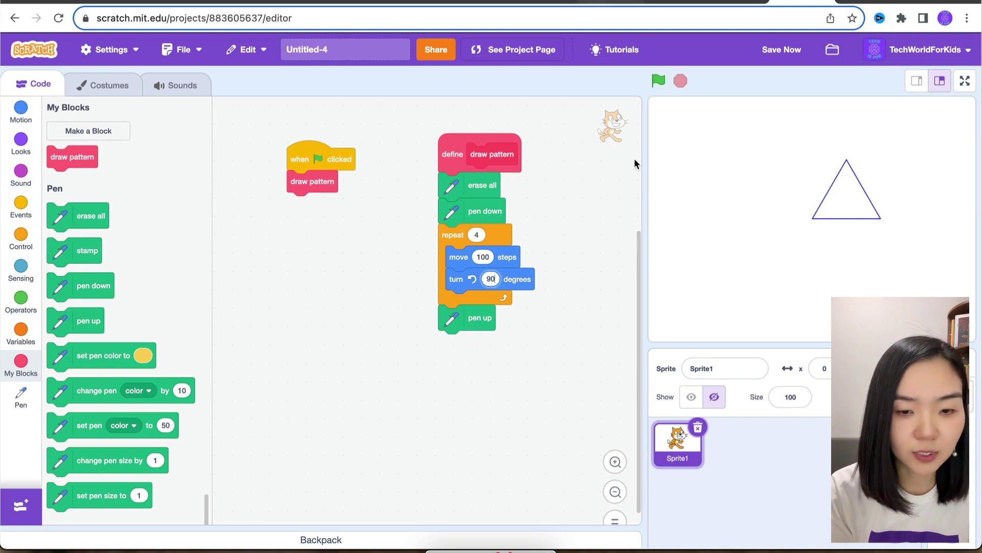
pyautogui.click(659, 82)
pyautogui.write('5')
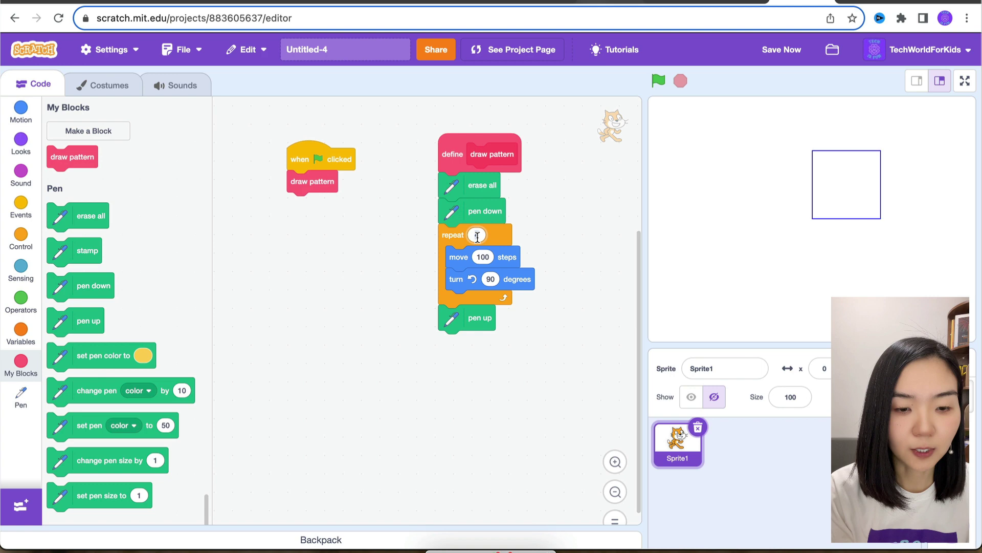
# Step: Set repeat to 5 and turn to 72 degrees, then draw the pentagon
pyautogui.press('Return')
pyautogui.click(491, 279)
pyautogui.write('72')
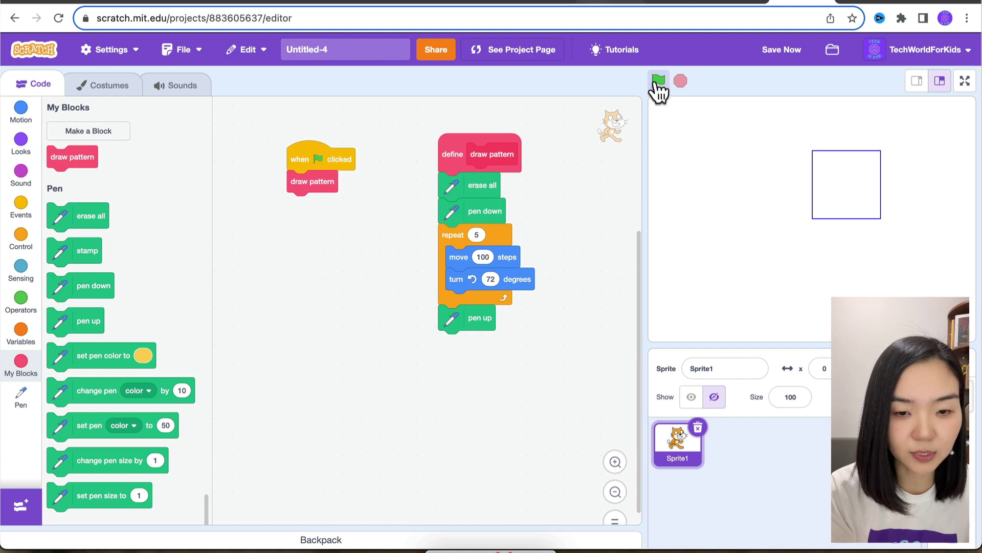
pyautogui.click(659, 81)
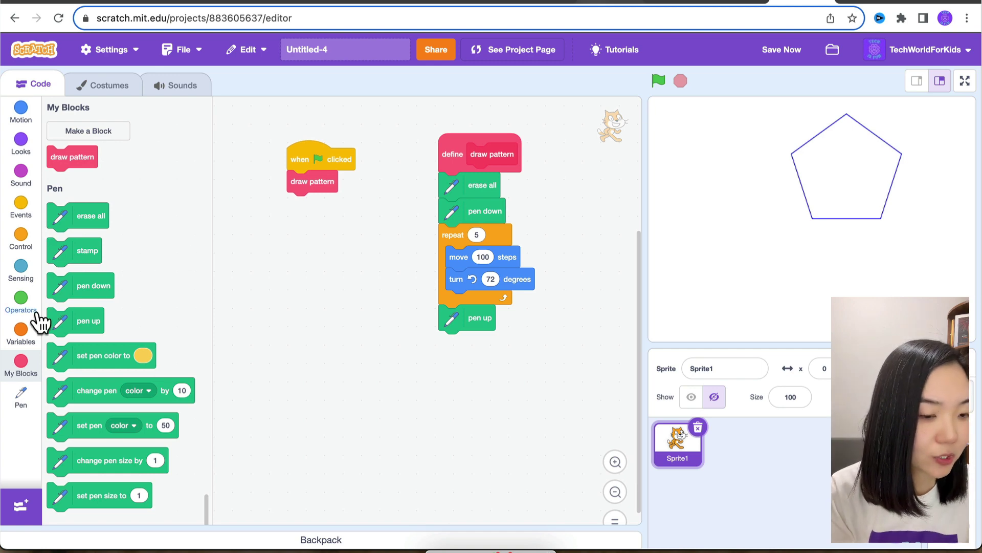
# Step: Create the variables '# of sides' and 'side length', both shown on the stage
pyautogui.click(19, 338)
pyautogui.click(92, 131)
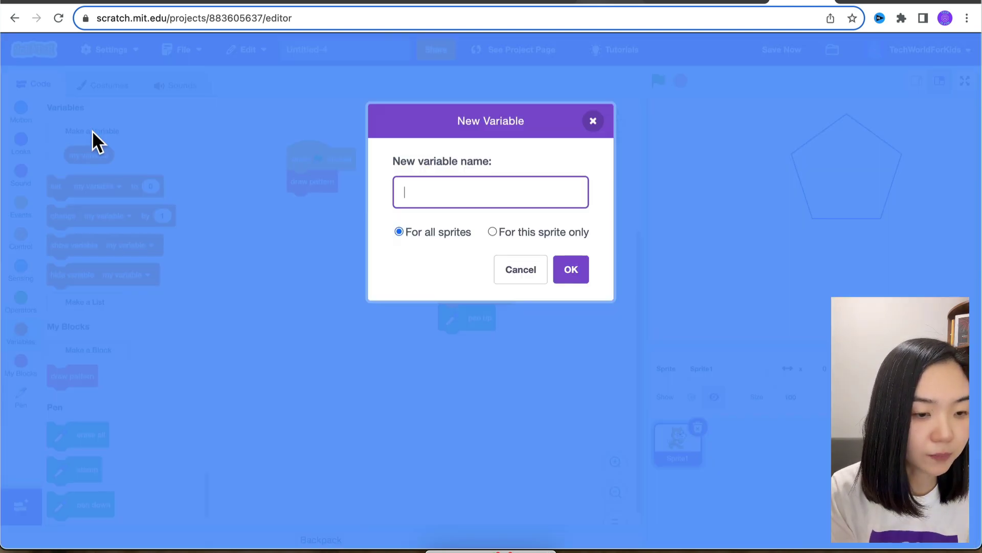
pyautogui.write('#o')
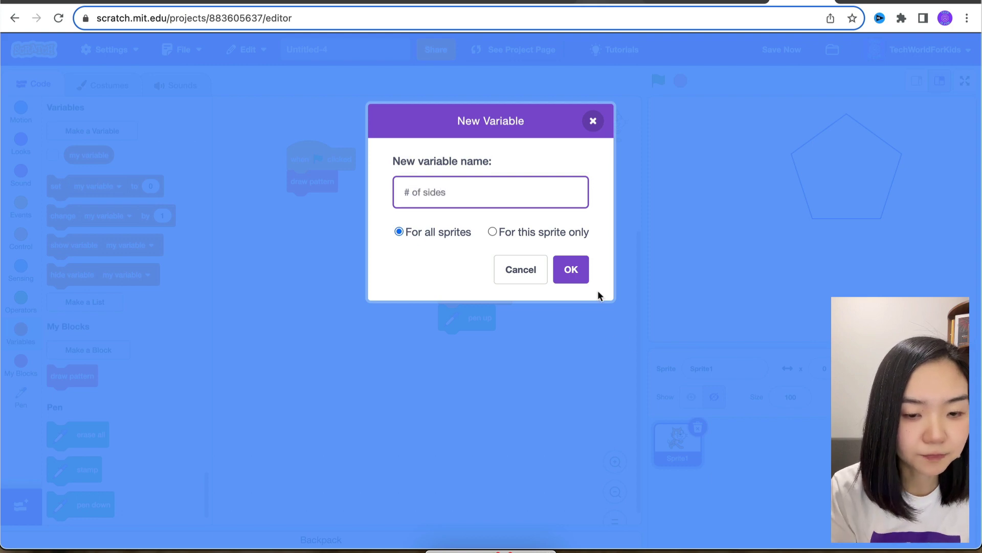
pyautogui.click(568, 270)
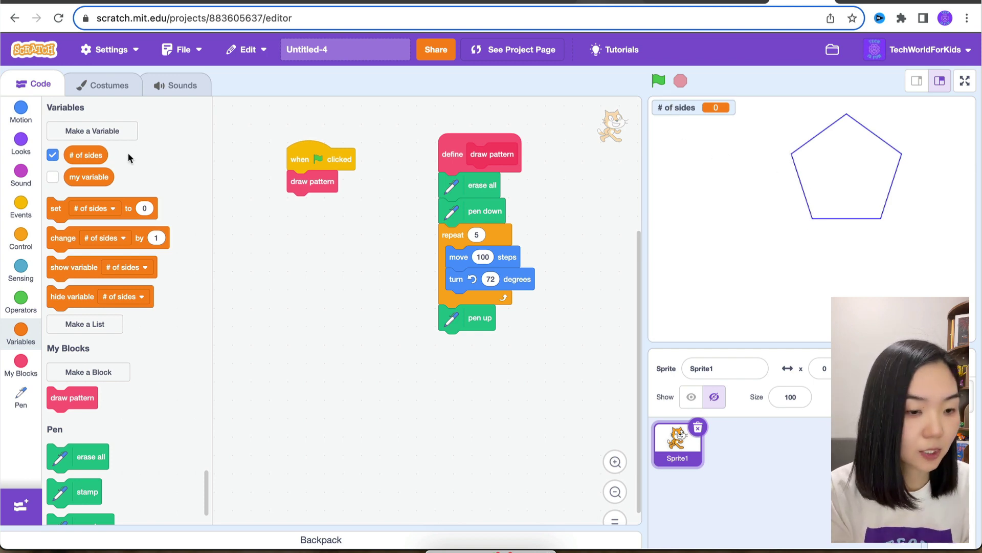
pyautogui.click(105, 132)
pyautogui.write('s')
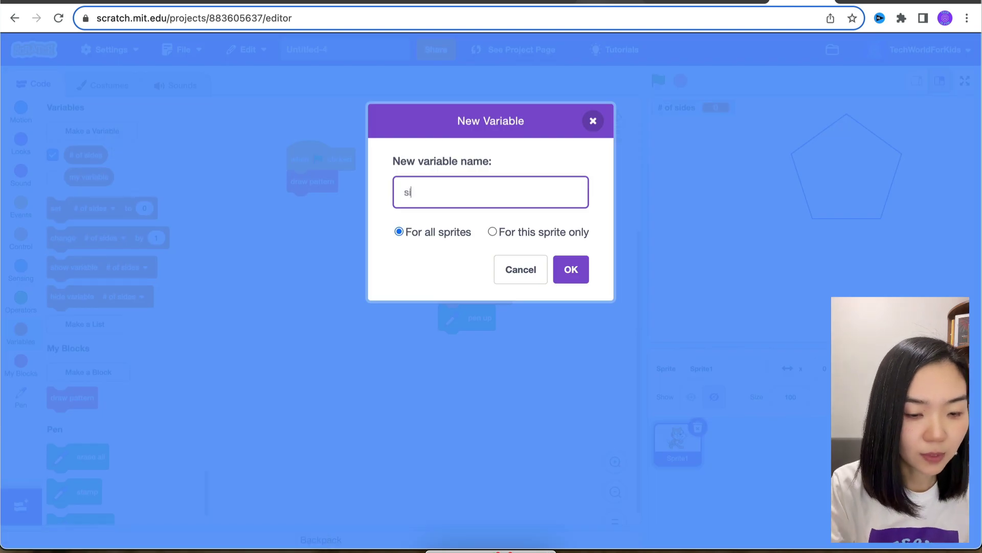
pyautogui.write('ide length')
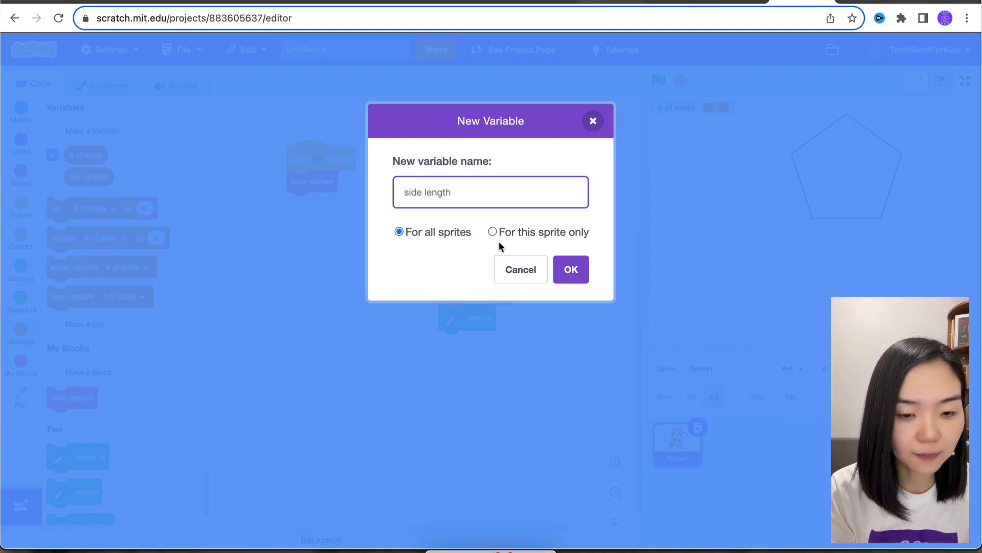
pyautogui.click(568, 270)
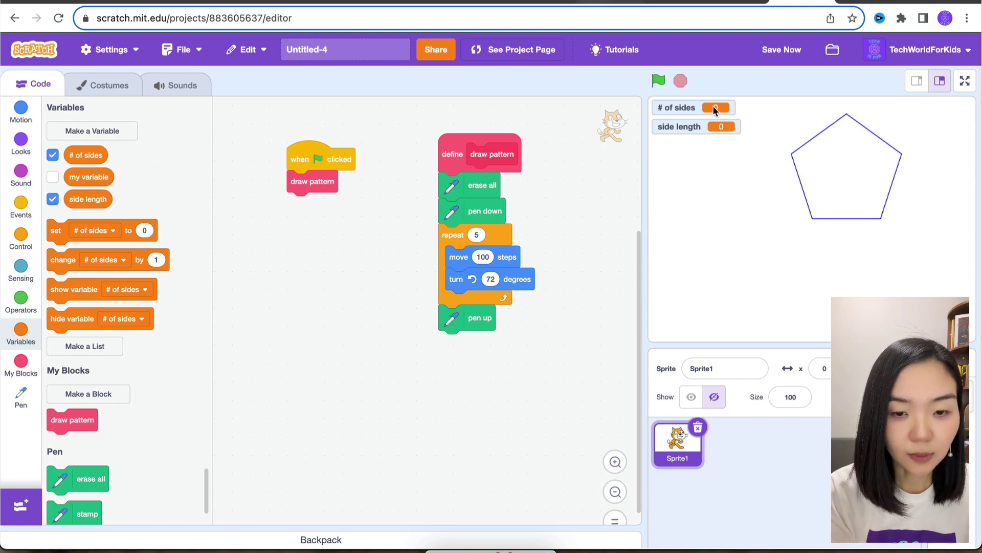
# Step: Switch the # of sides and side length readouts to sliders
pyautogui.rightClick(684, 110)
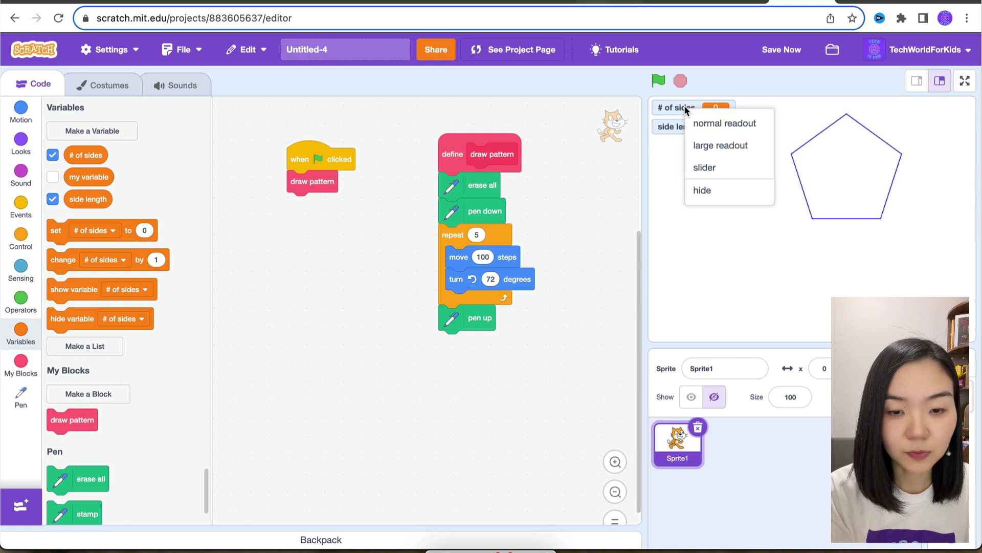
pyautogui.click(703, 166)
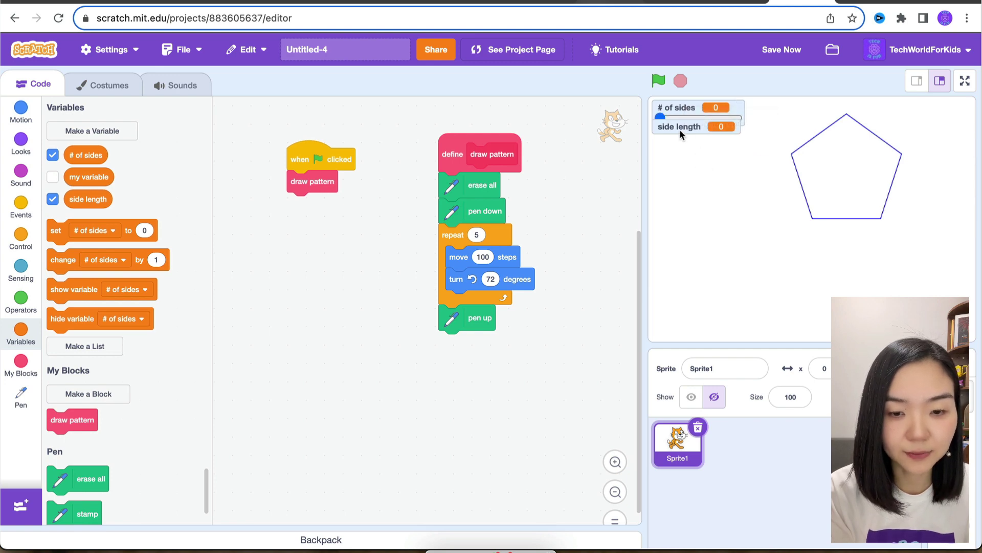
pyautogui.moveTo(679, 129); pyautogui.dragTo(675, 152)
pyautogui.rightClick(680, 155)
pyautogui.click(687, 208)
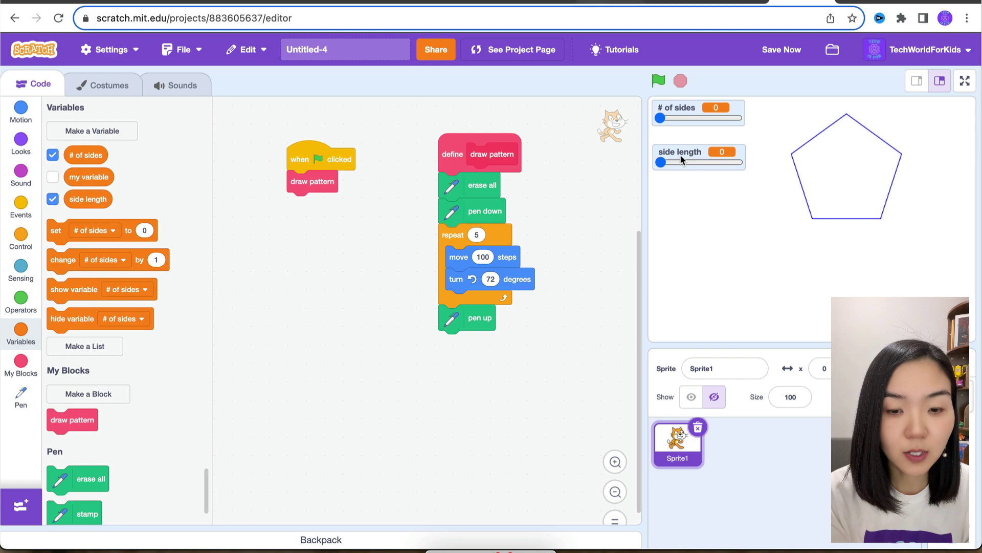
# Step: Set the side length slider range to 25–45
pyautogui.rightClick(680, 156)
pyautogui.click(707, 244)
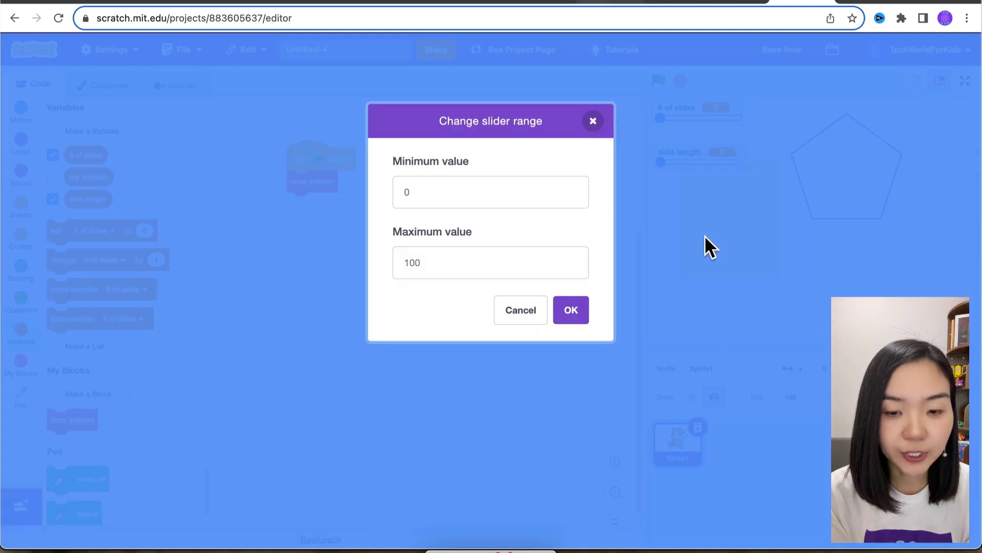
pyautogui.click(432, 192)
pyautogui.write('25')
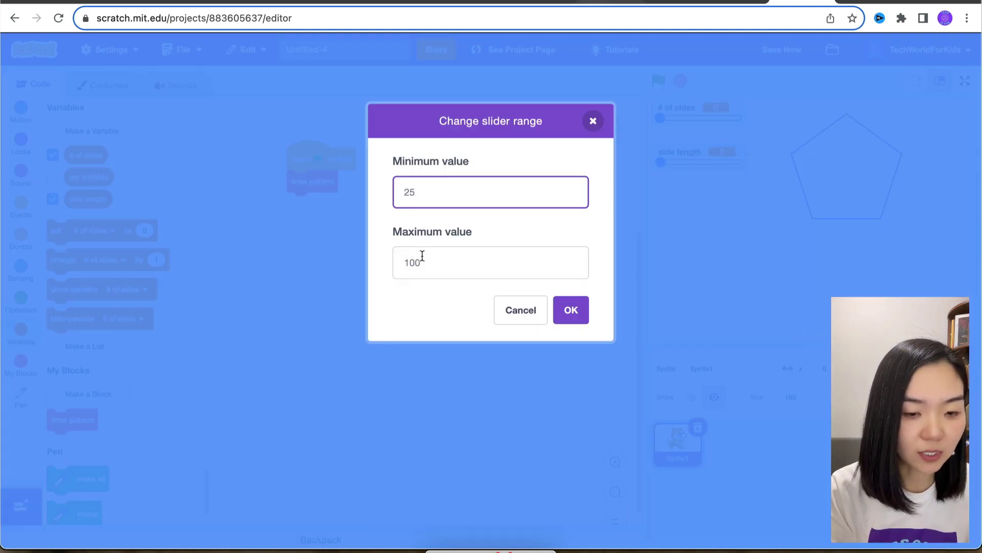
pyautogui.click(422, 255)
pyautogui.write('45')
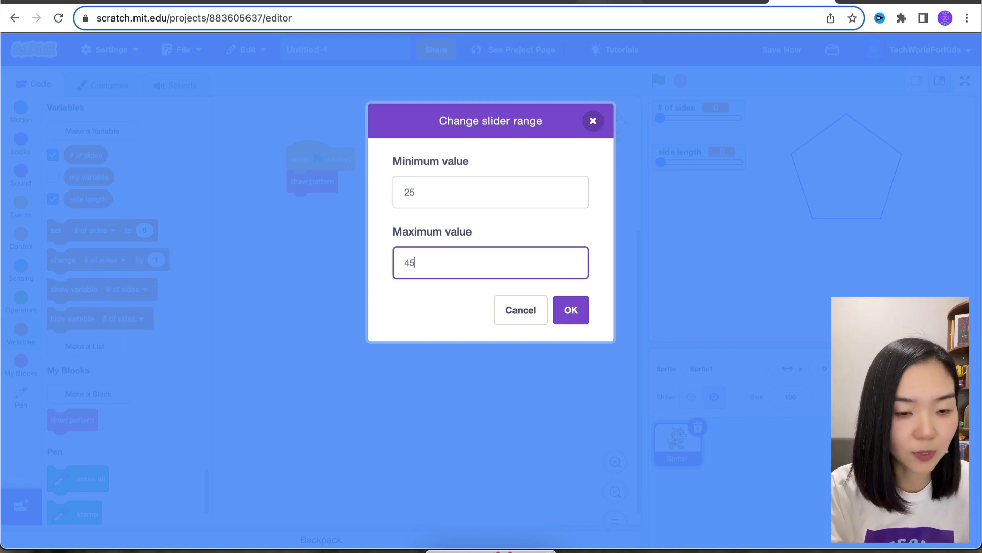
pyautogui.click(569, 314)
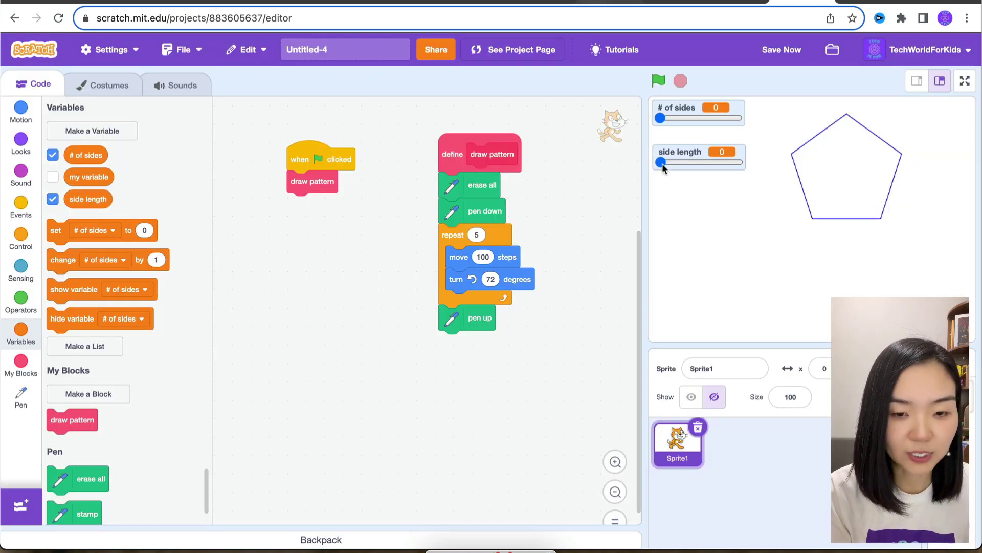
# Step: Set the # of sides slider range to 3–15
pyautogui.rightClick(684, 109)
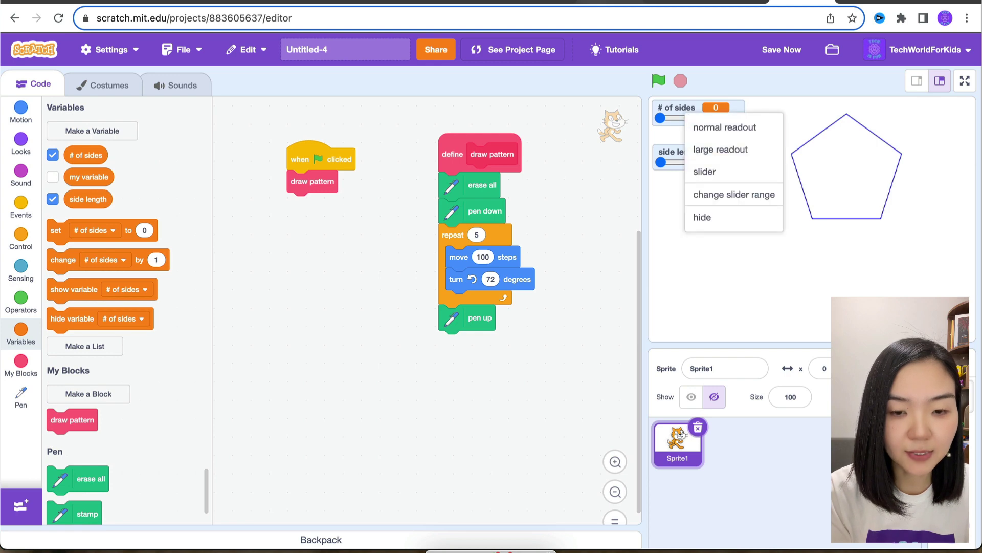
pyautogui.click(700, 194)
pyautogui.click(424, 199)
pyautogui.write('3')
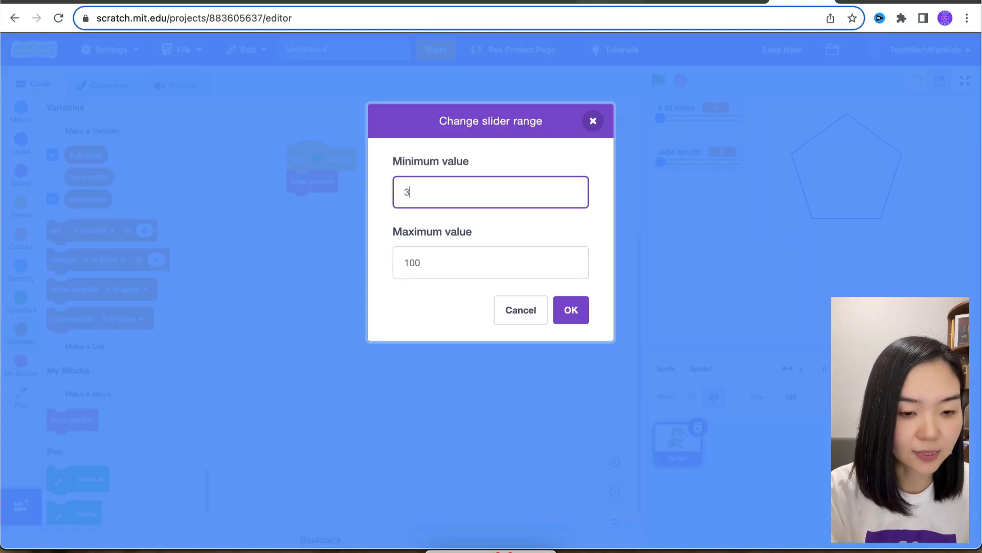
pyautogui.click(430, 266)
pyautogui.write('15')
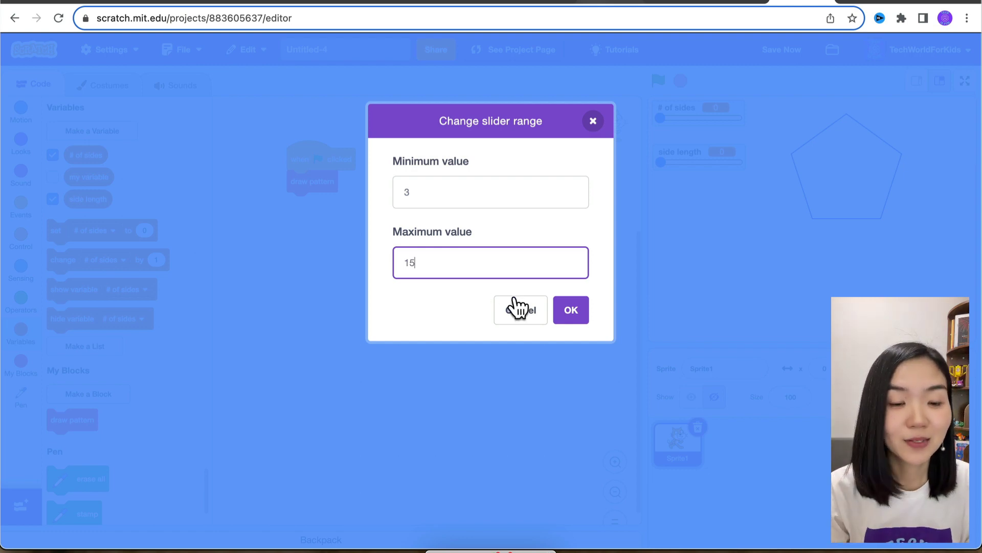
pyautogui.click(571, 312)
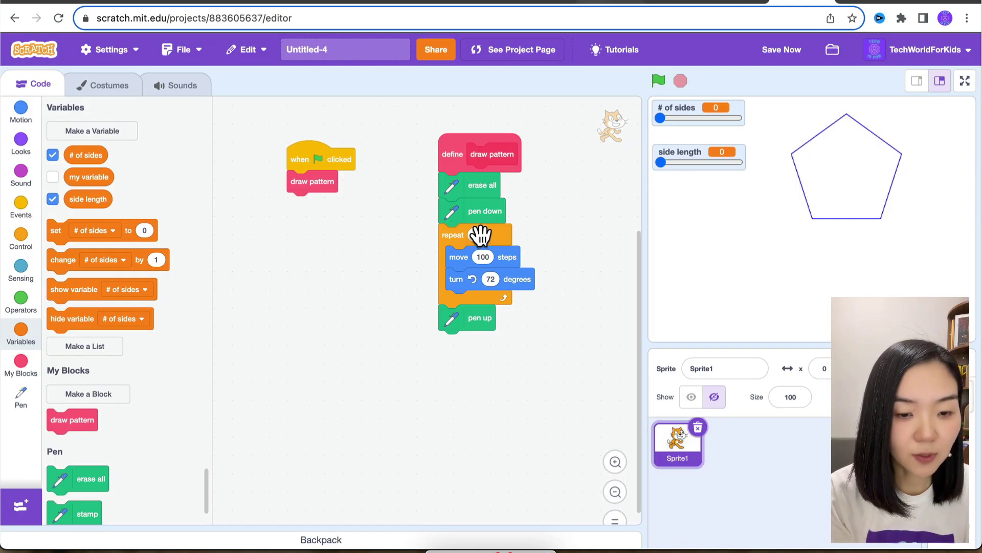
pyautogui.write('5')
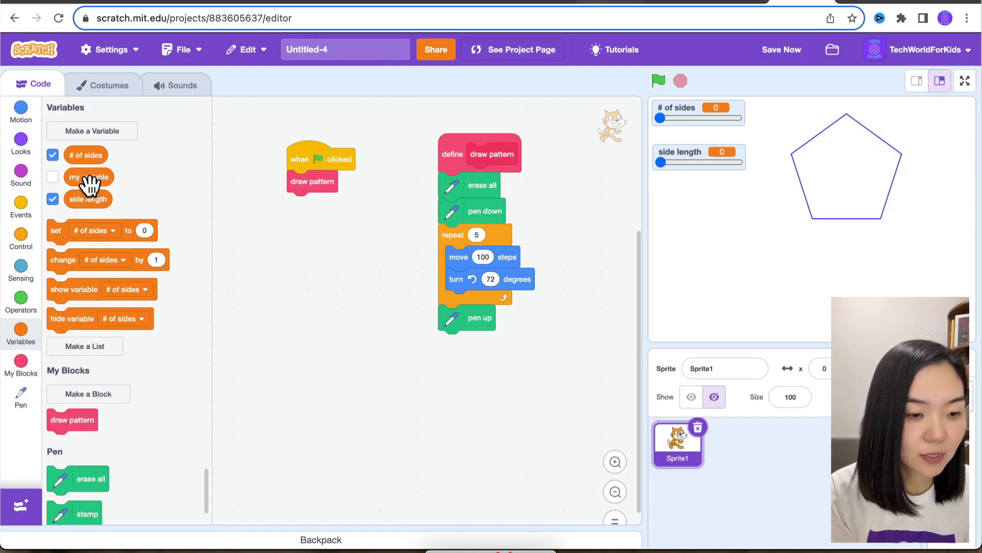
# Step: Repeat '# of sides' times, turn 360 / '# of sides', and move 'side length' steps
pyautogui.moveTo(86, 154); pyautogui.dragTo(484, 237)
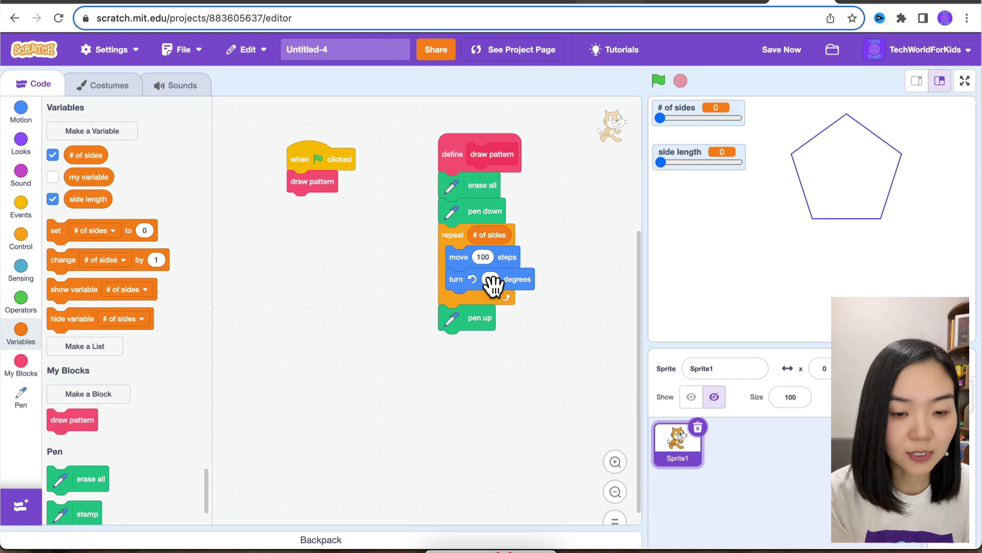
pyautogui.click(20, 301)
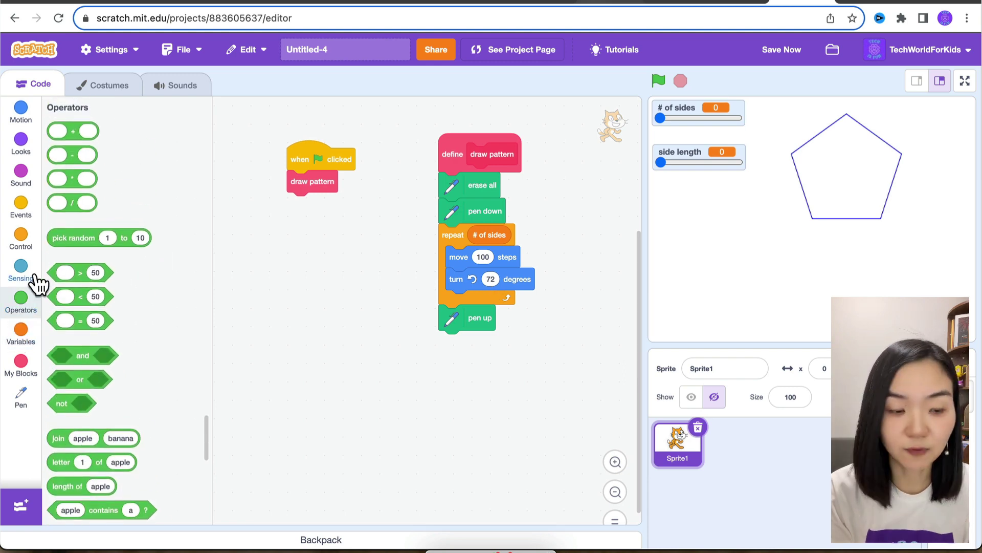
pyautogui.moveTo(72, 203)
pyautogui.mouseDown()
pyautogui.moveTo(503, 291)
pyautogui.moveTo(500, 283)
pyautogui.mouseUp()
pyautogui.write('3')
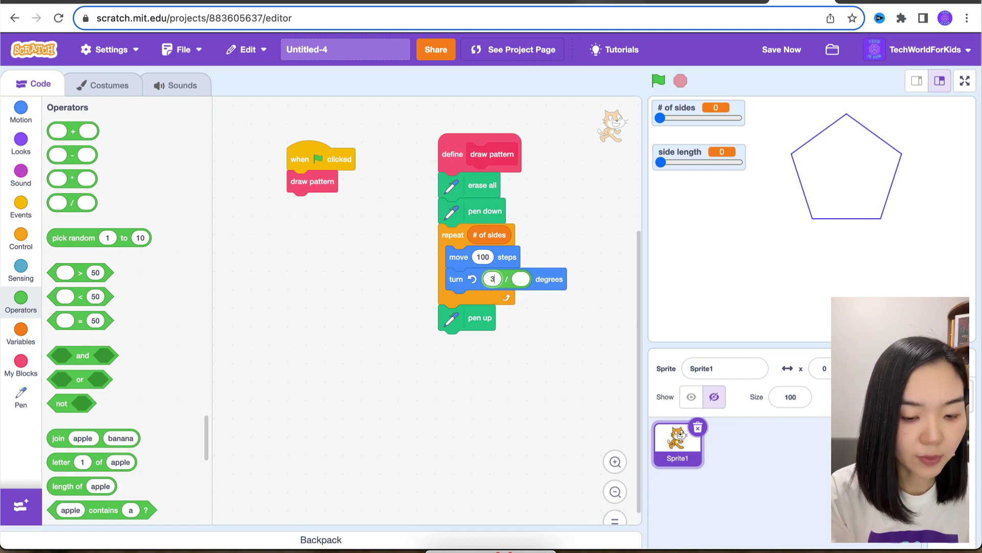
pyautogui.write('60')
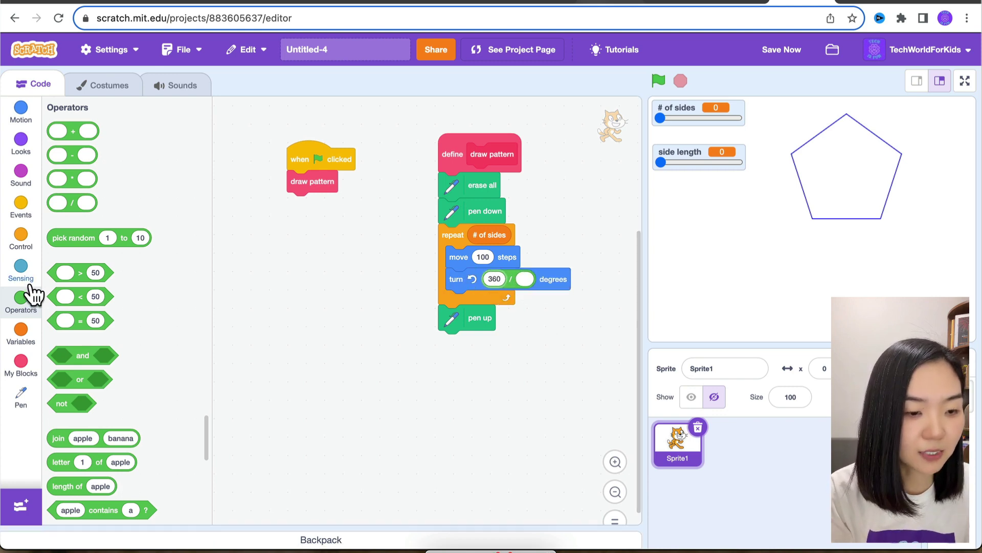
pyautogui.click(22, 335)
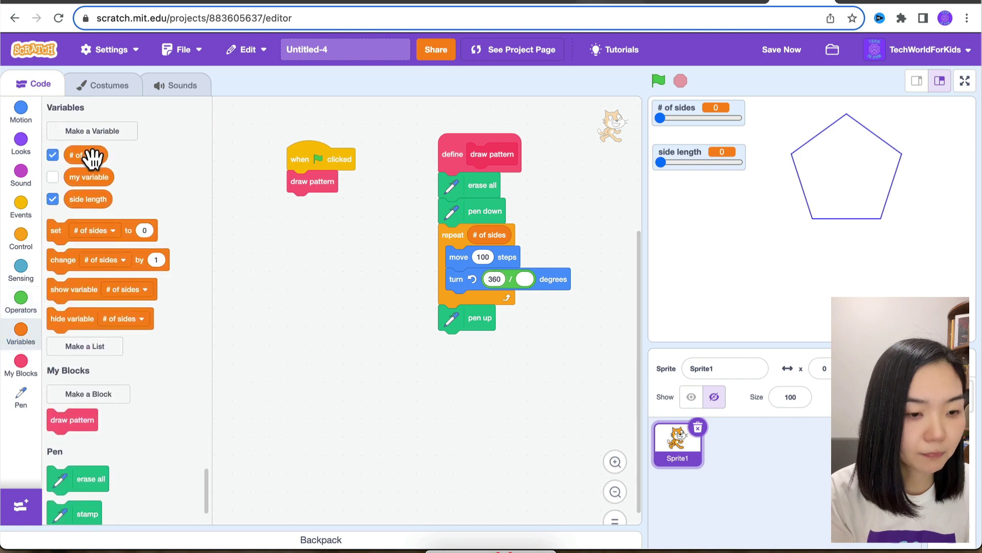
pyautogui.moveTo(92, 157); pyautogui.dragTo(539, 281)
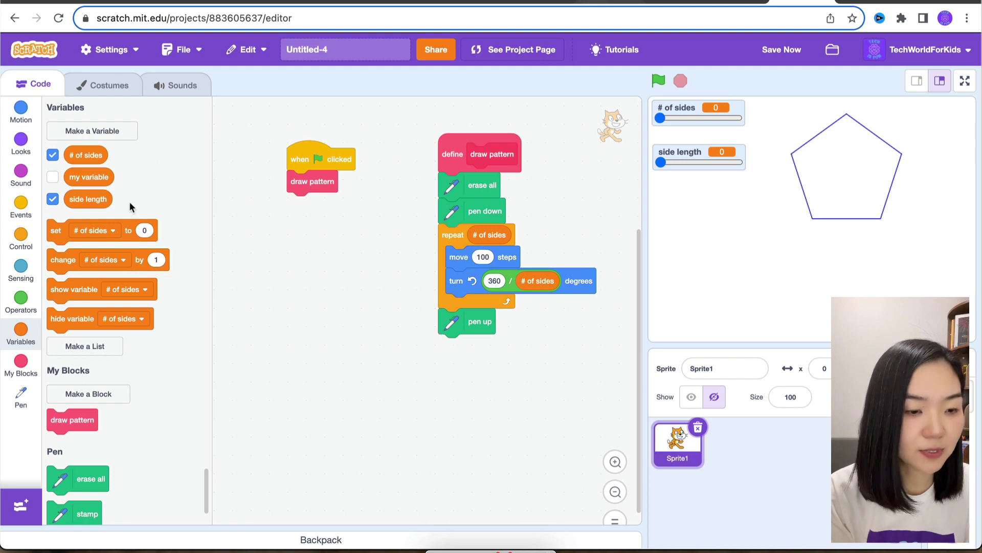
pyautogui.moveTo(88, 199); pyautogui.dragTo(494, 256)
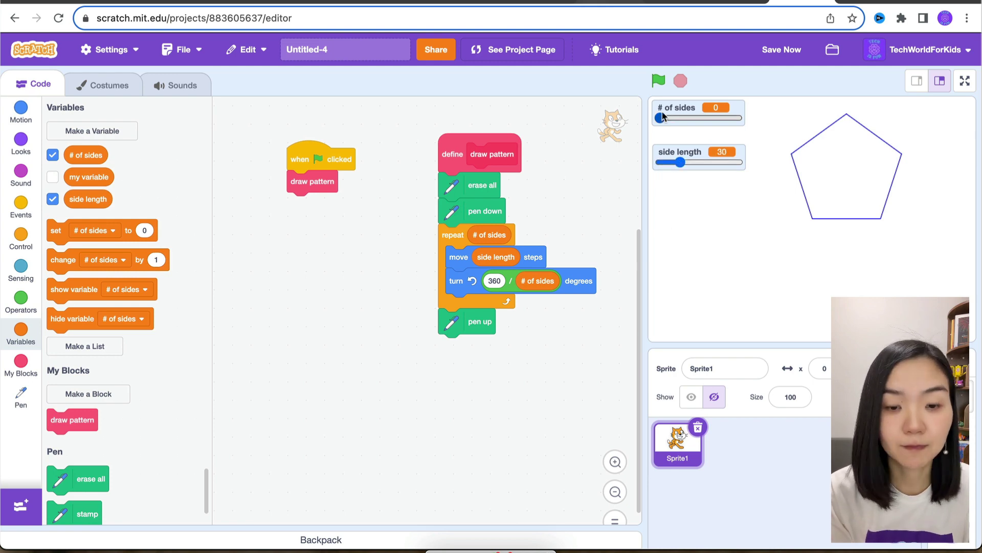
# Step: Set the sliders to 6 sides and length 33, then run the script to draw a hexagon
pyautogui.moveTo(676, 118); pyautogui.dragTo(680, 117)
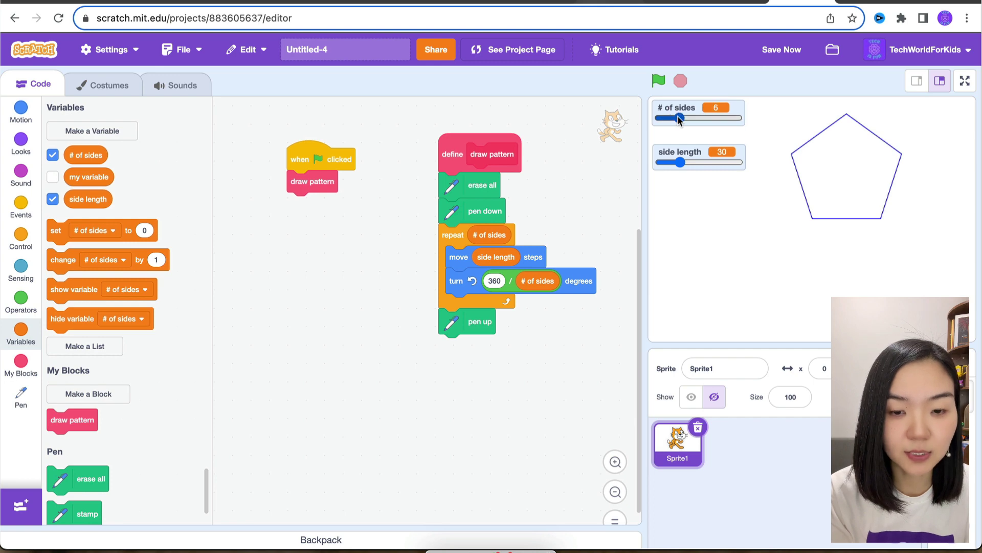
pyautogui.click(659, 81)
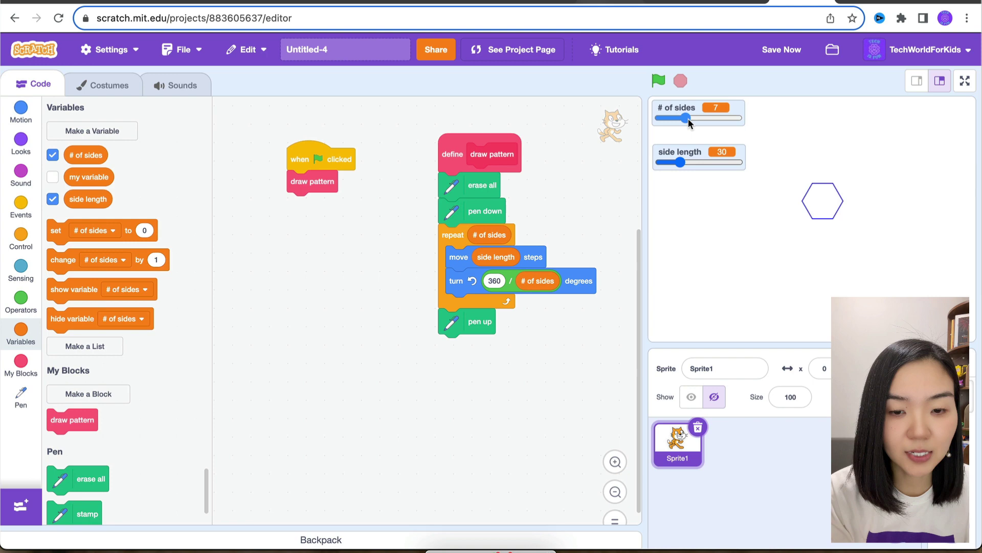
pyautogui.moveTo(680, 161); pyautogui.dragTo(703, 161)
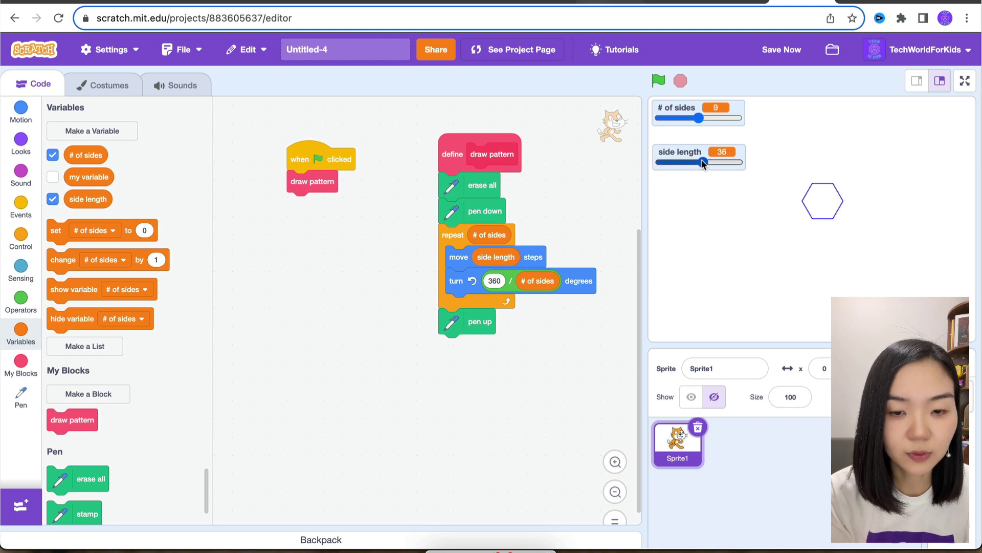
pyautogui.click(660, 81)
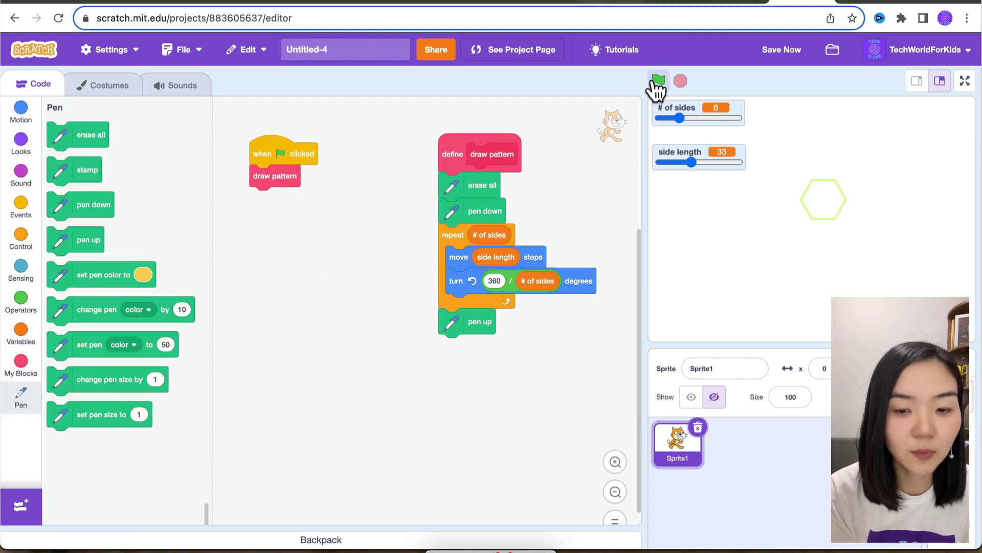
pyautogui.click(657, 81)
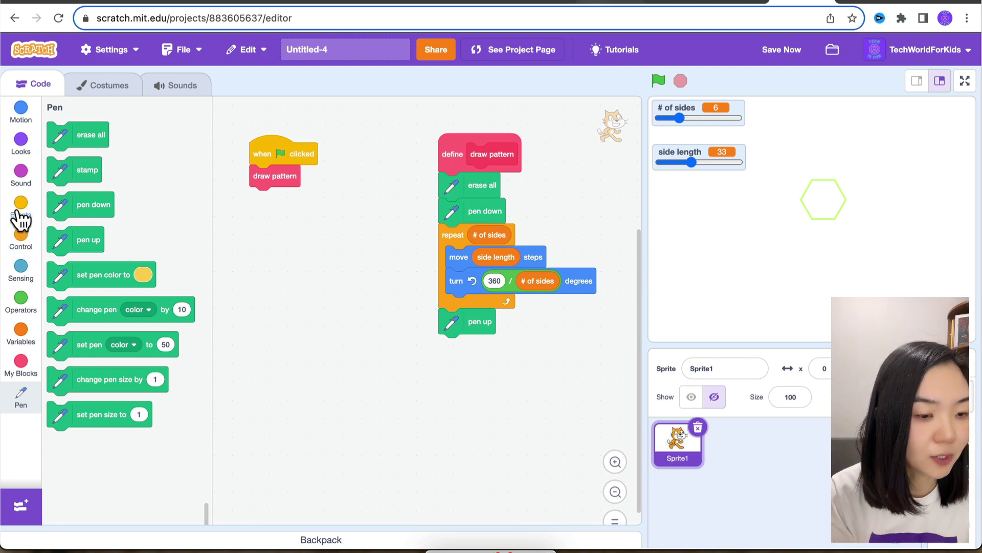
# Step: Wrap the draw pattern call in a forever loop and start the project
pyautogui.click(21, 236)
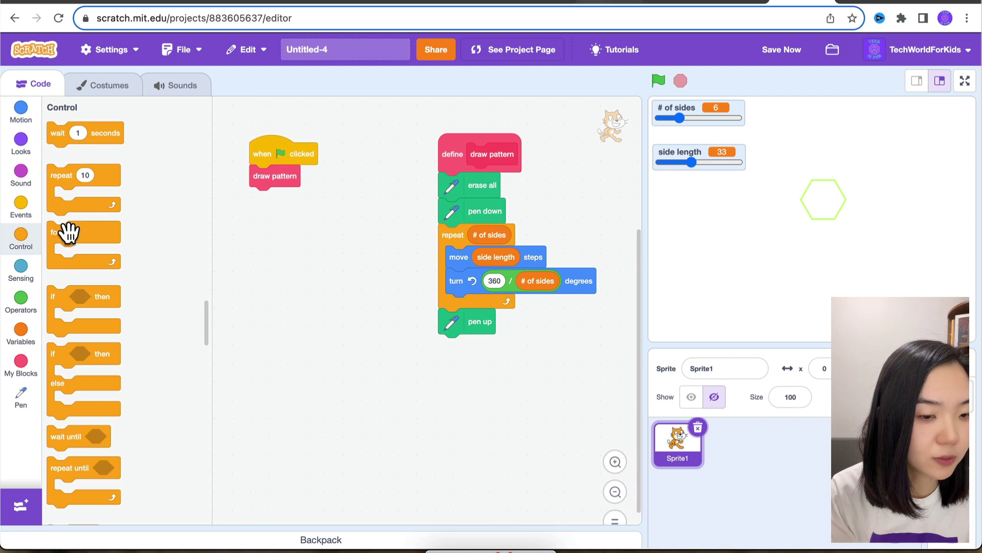
pyautogui.moveTo(69, 233); pyautogui.dragTo(270, 177)
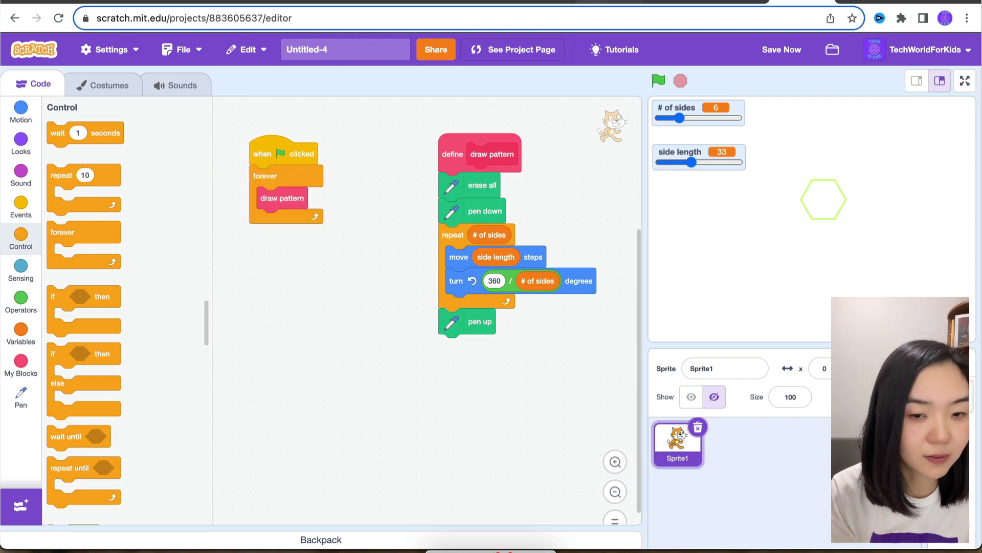
pyautogui.click(659, 81)
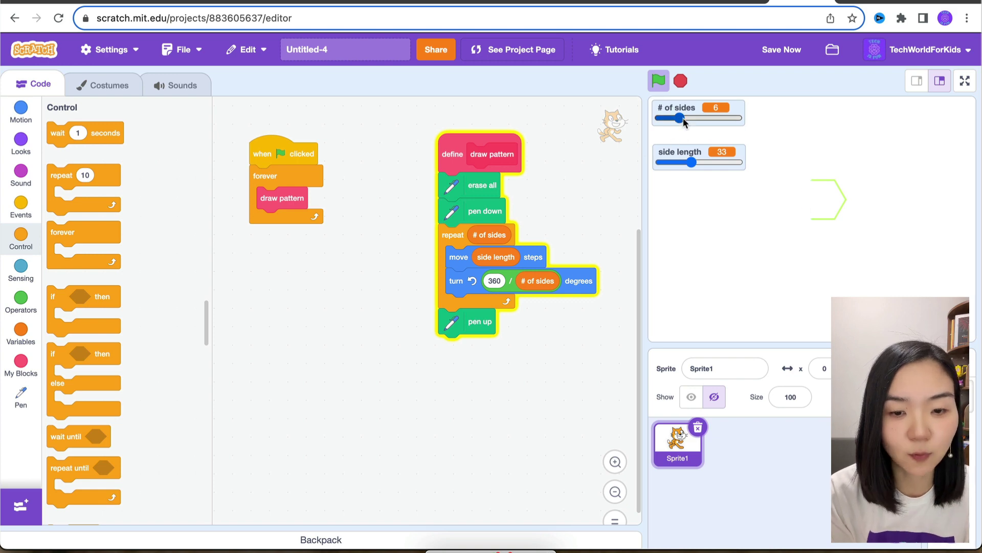
# Step: Drag the sliders to 10 sides and side length 31
pyautogui.moveTo(682, 118); pyautogui.dragTo(696, 120)
pyautogui.moveTo(696, 163); pyautogui.dragTo(685, 162)
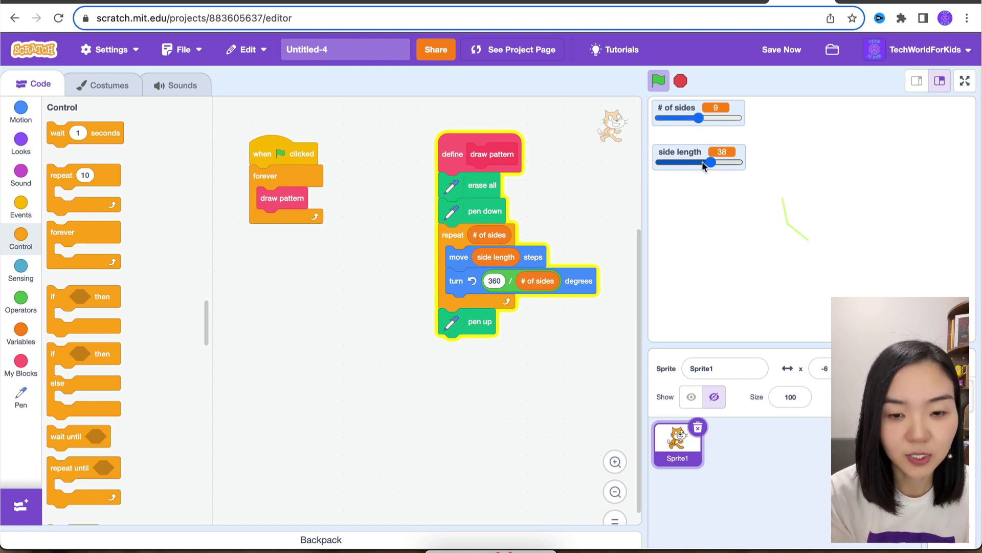
pyautogui.moveTo(698, 118); pyautogui.dragTo(706, 119)
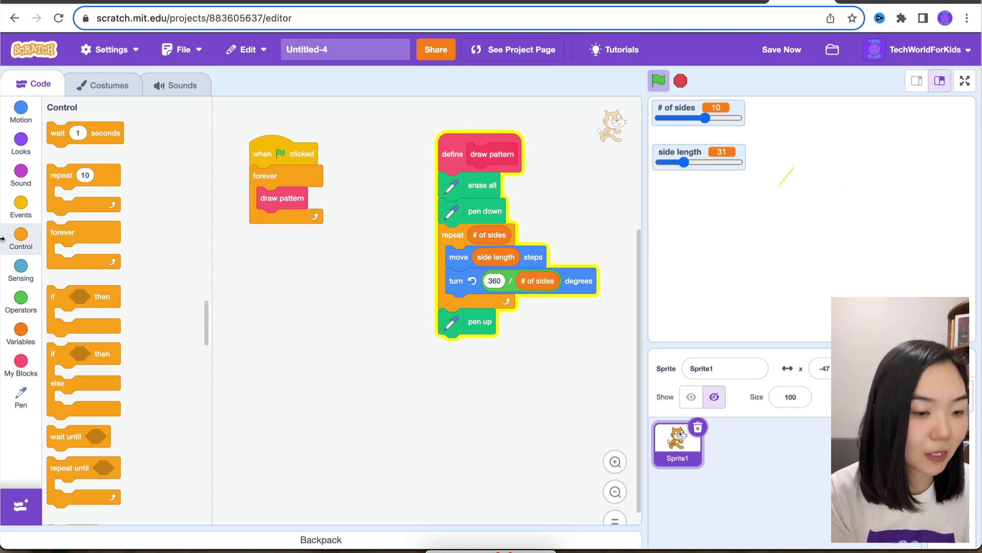
# Step: Set the draw pattern custom block to run without screen refresh
pyautogui.click(21, 365)
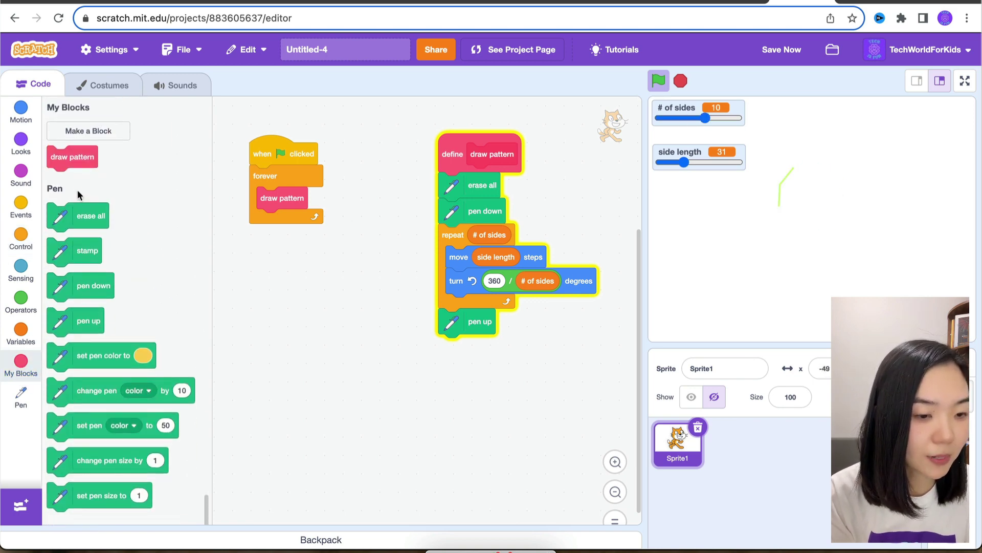
pyautogui.rightClick(72, 157)
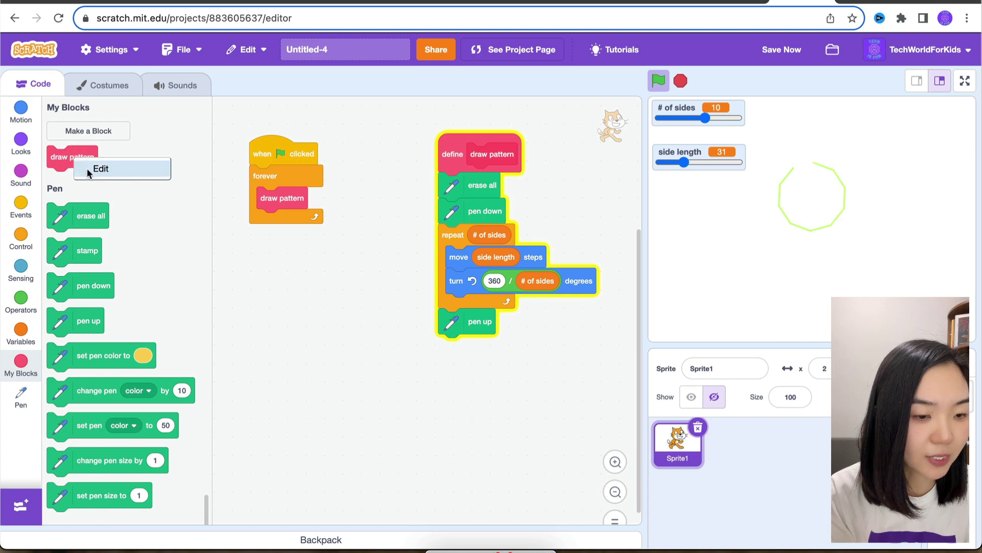
pyautogui.click(87, 167)
pyautogui.click(282, 366)
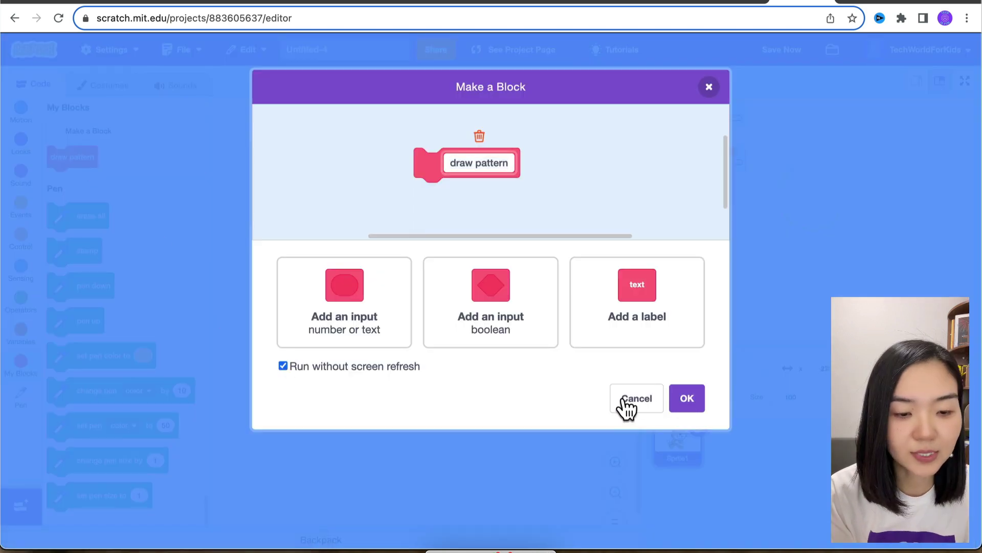
pyautogui.click(699, 405)
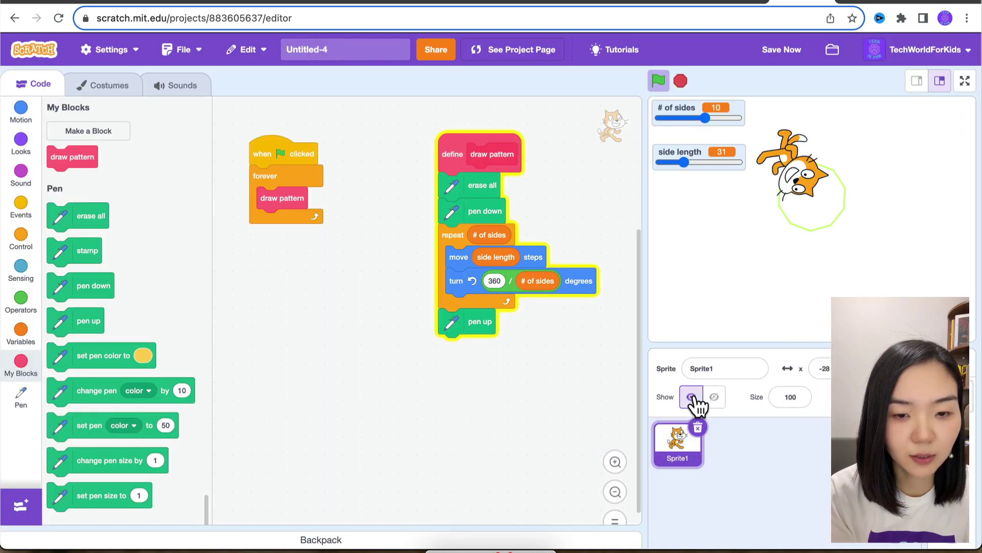
# Step: Hide the cat, rerun, and draw a pentagon with side length 40
pyautogui.click(681, 80)
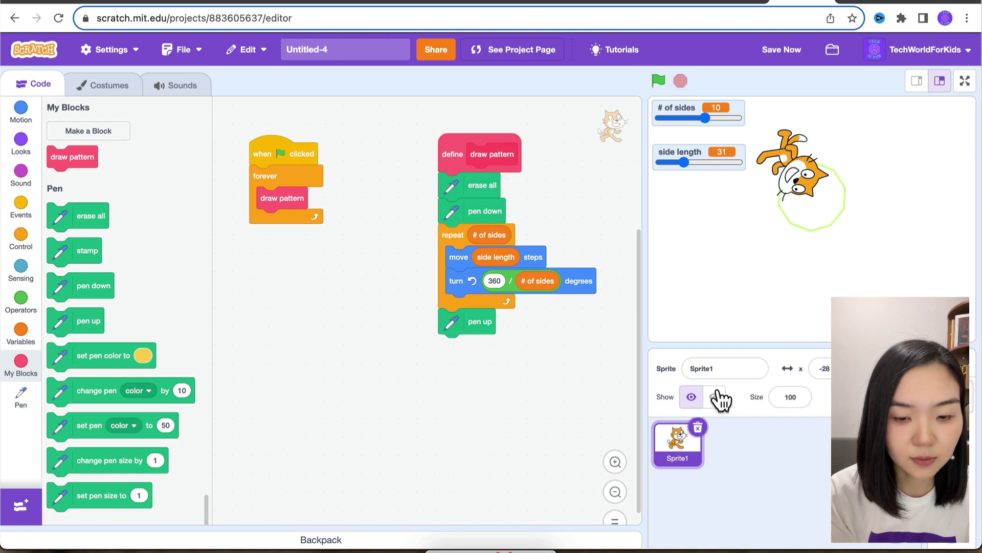
pyautogui.click(715, 397)
pyautogui.click(658, 80)
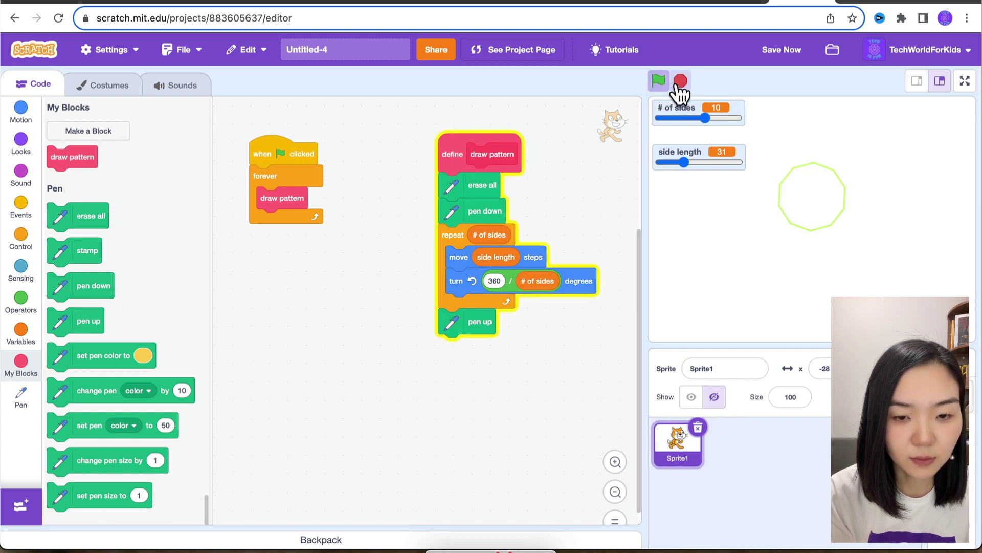
pyautogui.moveTo(704, 117); pyautogui.dragTo(679, 117)
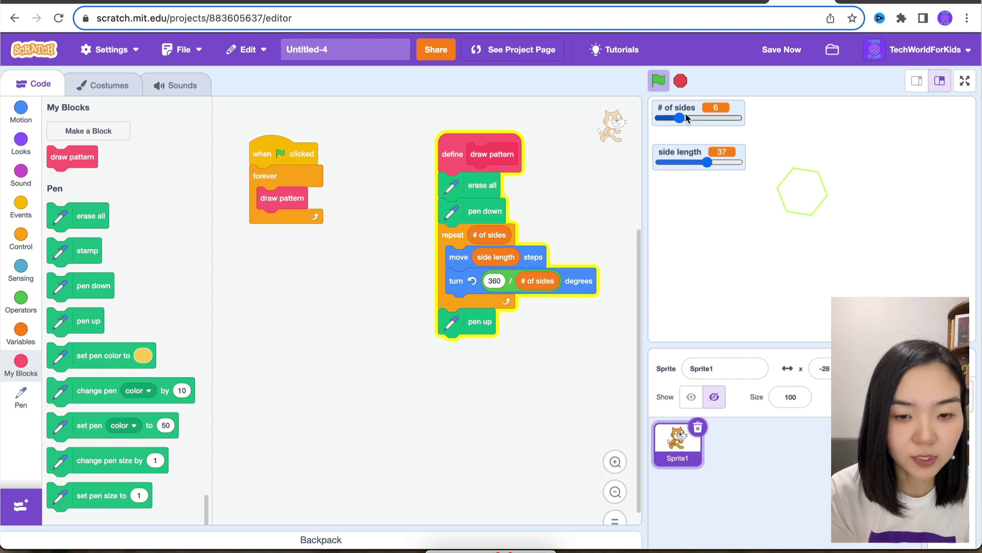
pyautogui.moveTo(706, 116); pyautogui.dragTo(673, 118)
pyautogui.moveTo(707, 162); pyautogui.dragTo(719, 161)
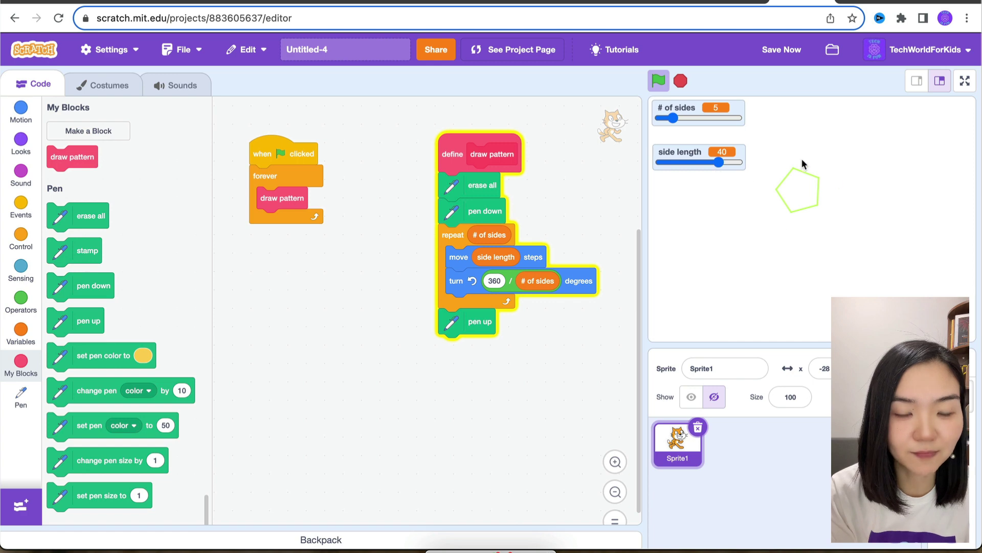
# Step: Add a starting set pen color, plus change pen color by 10 and wait 1 second in the loop
pyautogui.click(24, 405)
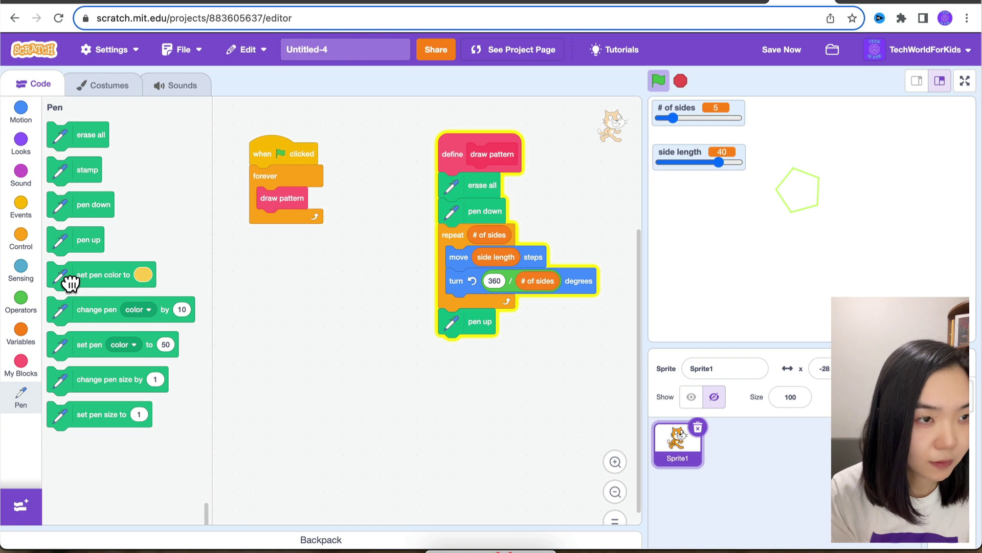
pyautogui.moveTo(70, 282); pyautogui.dragTo(269, 184)
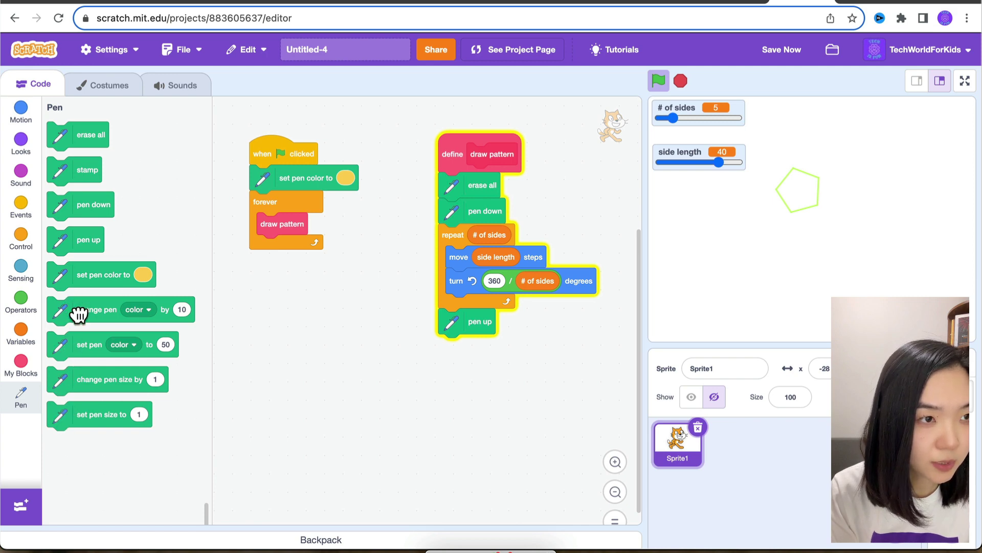
pyautogui.moveTo(79, 315); pyautogui.dragTo(285, 222)
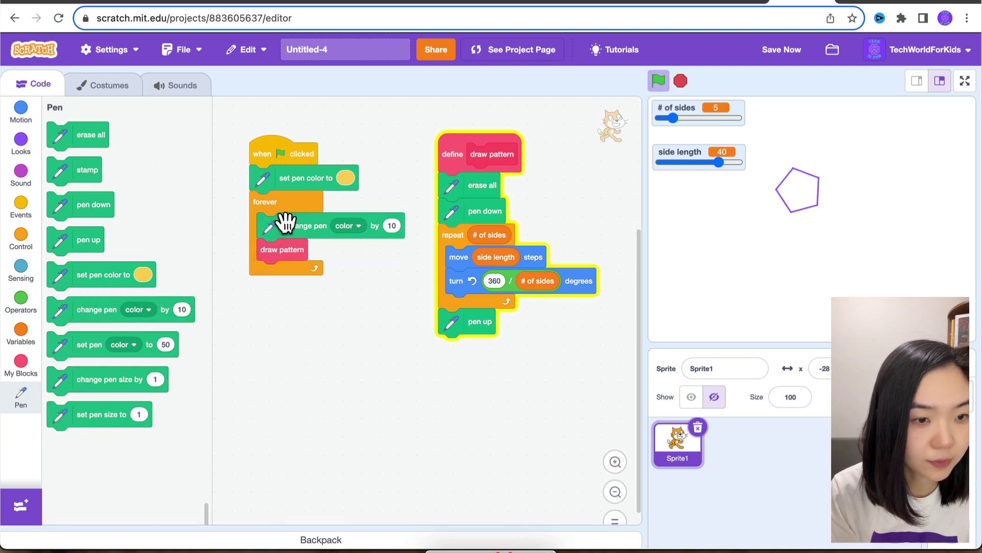
pyautogui.moveTo(265, 151); pyautogui.dragTo(252, 141)
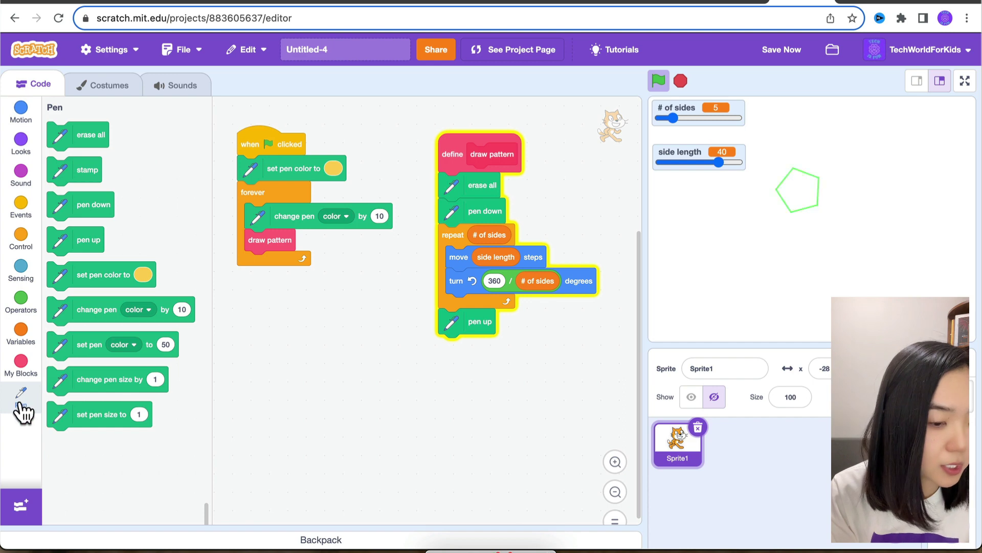
pyautogui.click(23, 240)
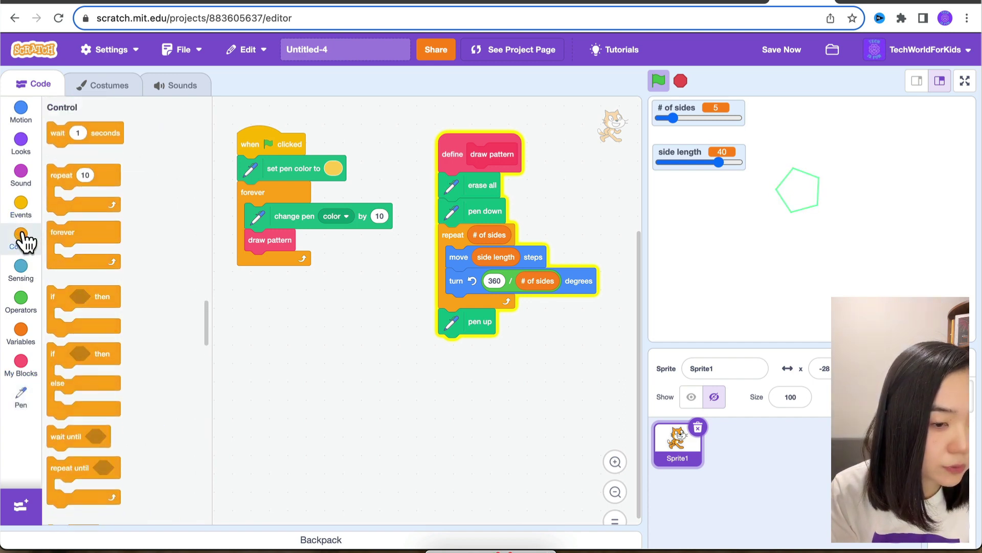
pyautogui.moveTo(58, 136); pyautogui.dragTo(259, 266)
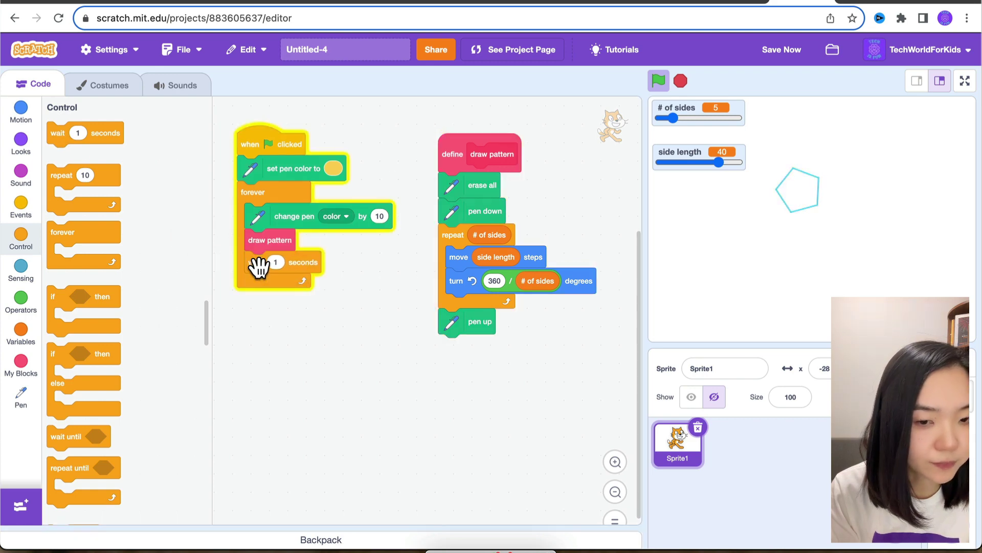
# Step: Rerun the project and adjust the sliders to a 7-sided, length-41 polygon
pyautogui.click(659, 82)
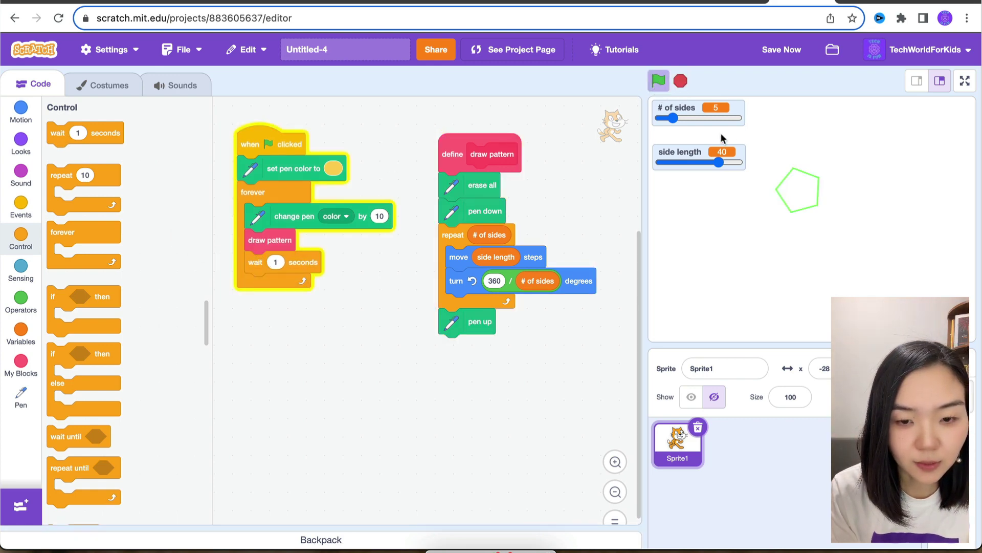
pyautogui.moveTo(676, 116); pyautogui.dragTo(695, 119)
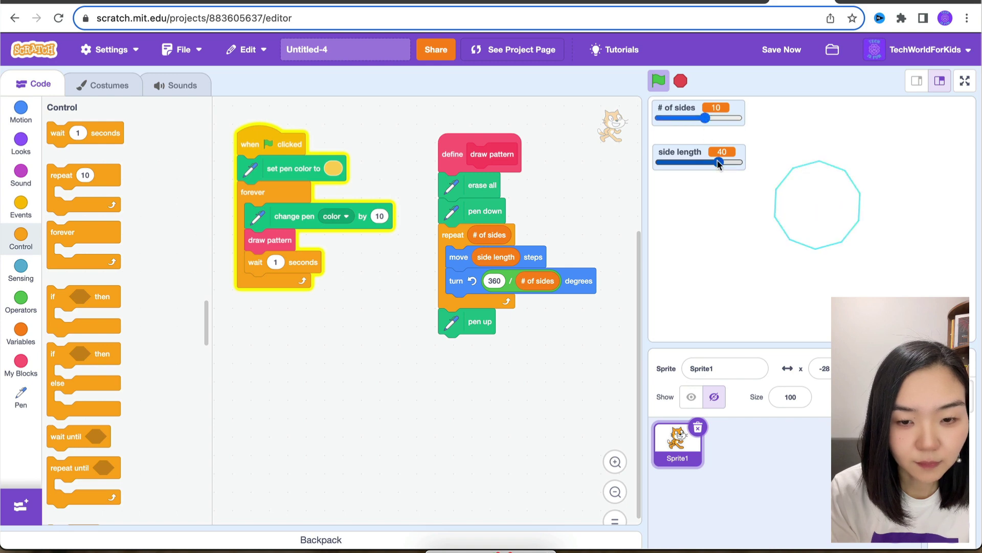
pyautogui.moveTo(699, 163); pyautogui.dragTo(693, 162)
pyautogui.moveTo(705, 119); pyautogui.dragTo(718, 117)
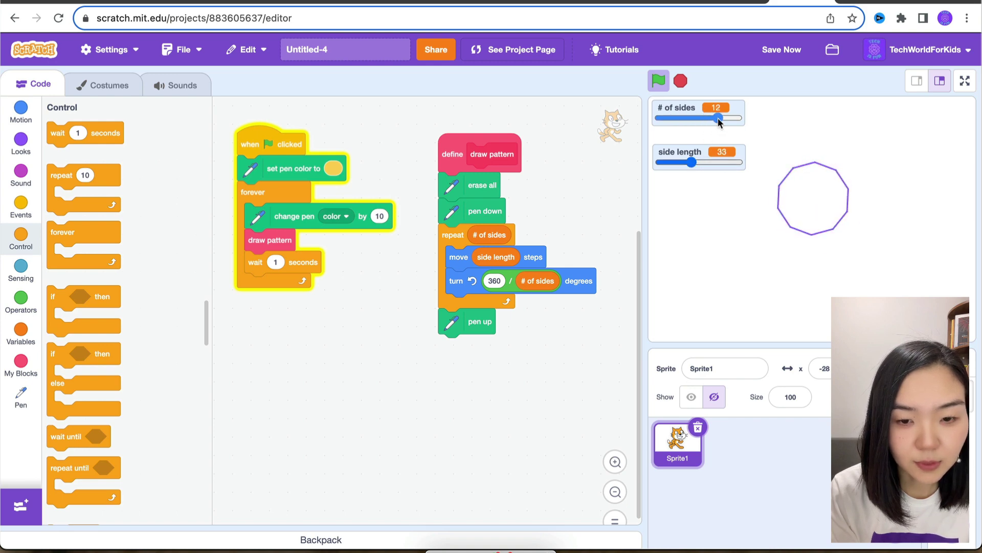
pyautogui.moveTo(697, 169); pyautogui.dragTo(715, 171)
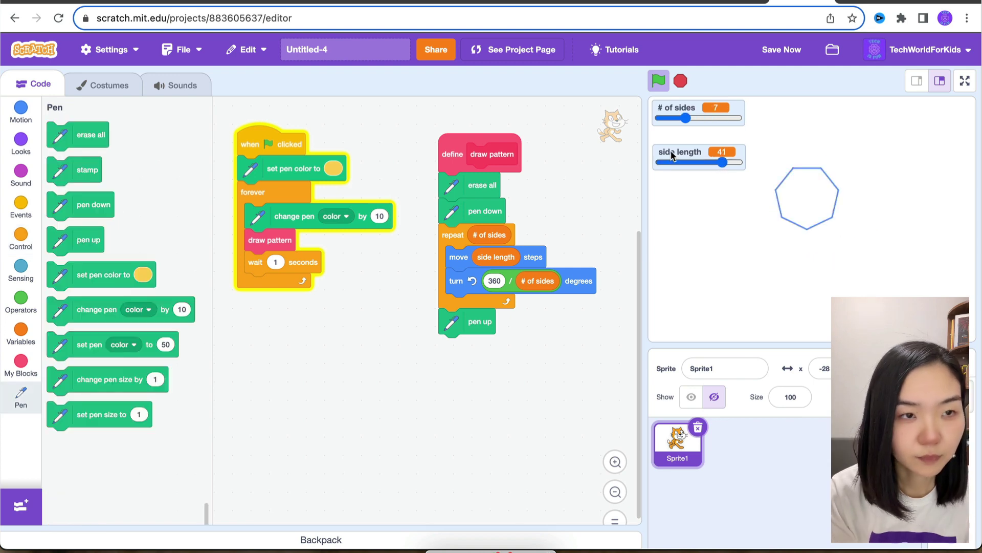
# Step: Create a new variable named '# of shapes'
pyautogui.moveTo(669, 154); pyautogui.dragTo(673, 152)
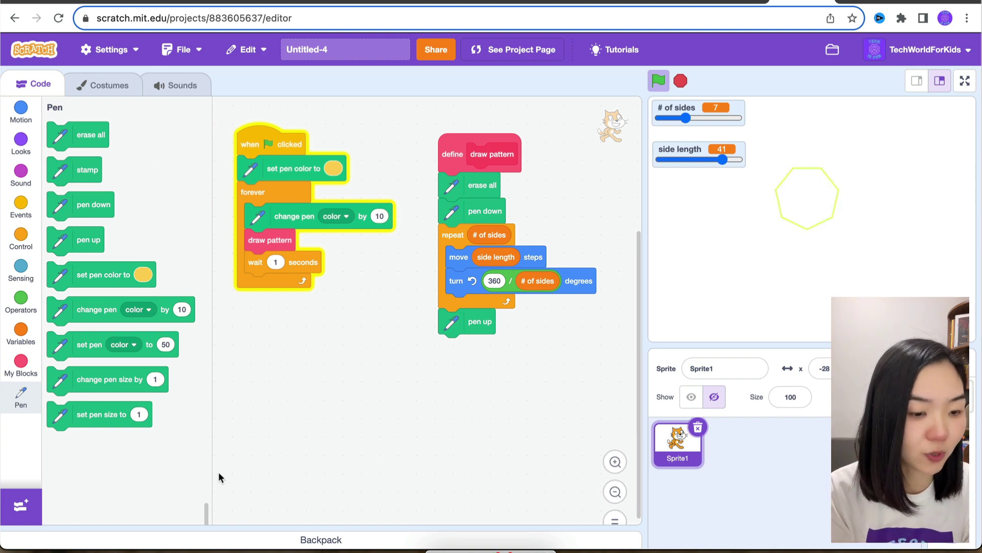
pyautogui.click(22, 338)
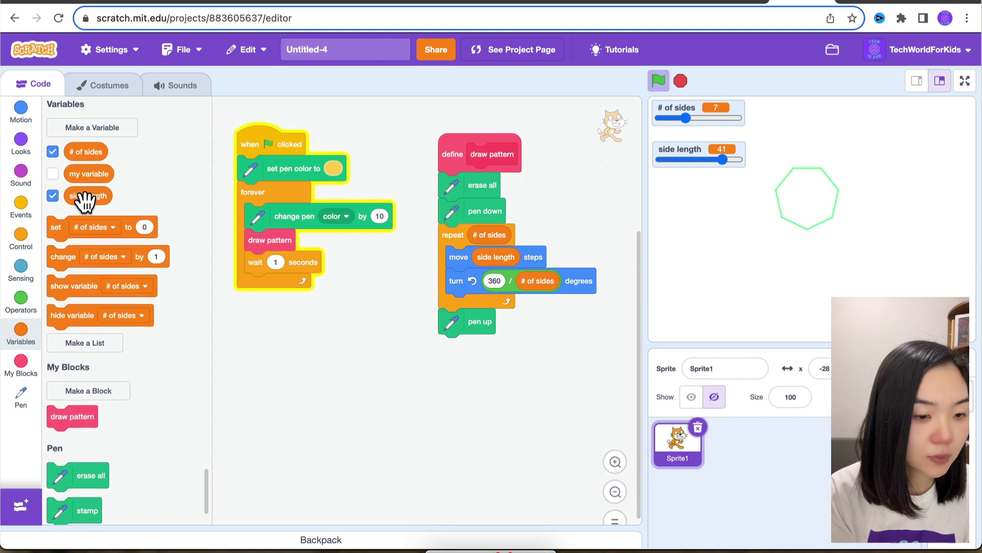
pyautogui.click(98, 132)
pyautogui.write('# of shapes')
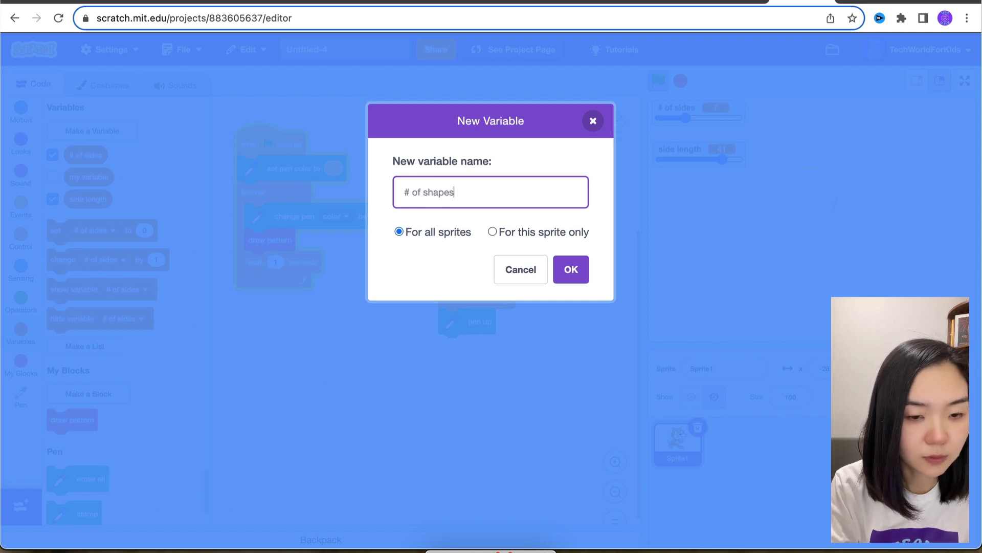
pyautogui.press('Return')
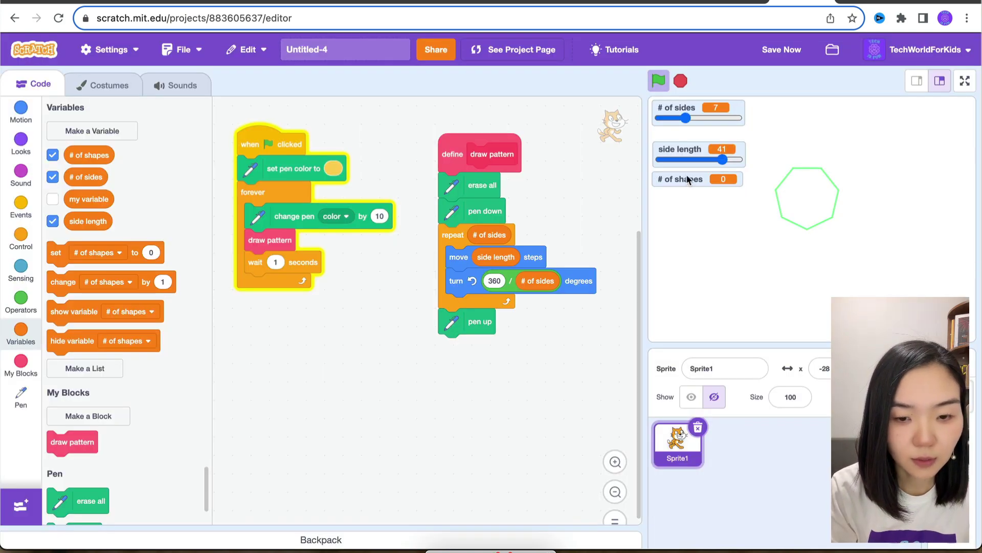
# Step: Show '# of shapes' as a stage slider ranging from 1 to 20
pyautogui.rightClick(686, 184)
pyautogui.click(697, 244)
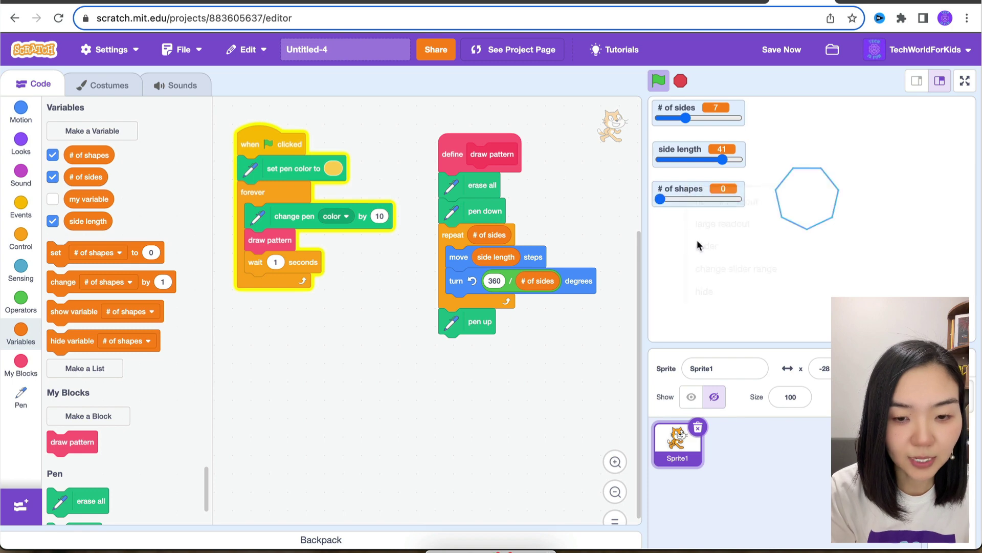
pyautogui.rightClick(677, 190)
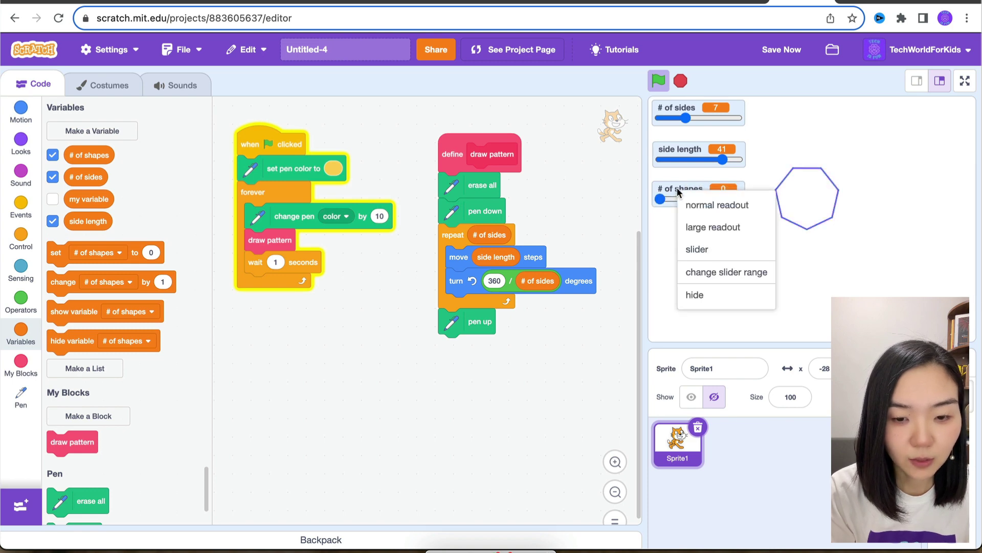
pyautogui.click(703, 270)
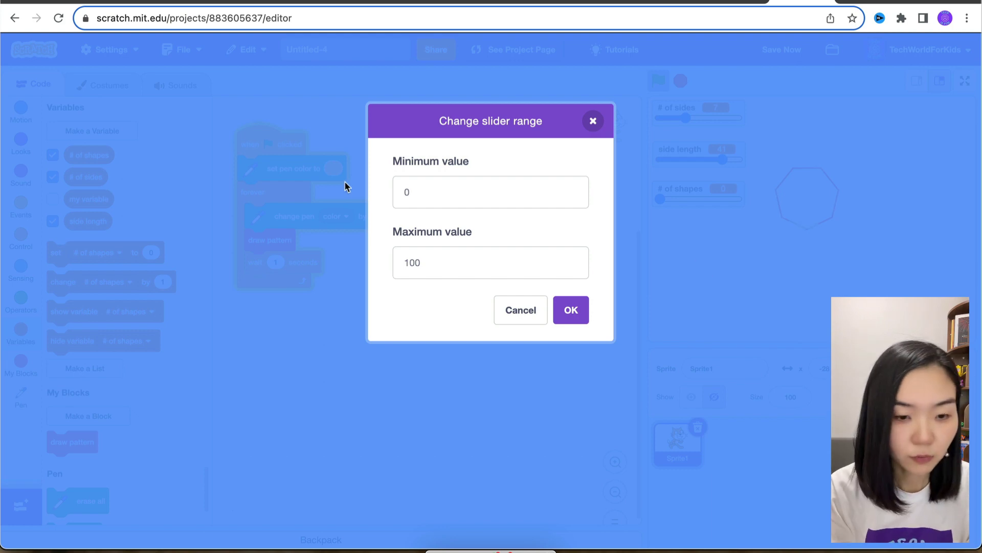
pyautogui.click(415, 193)
pyautogui.write('1')
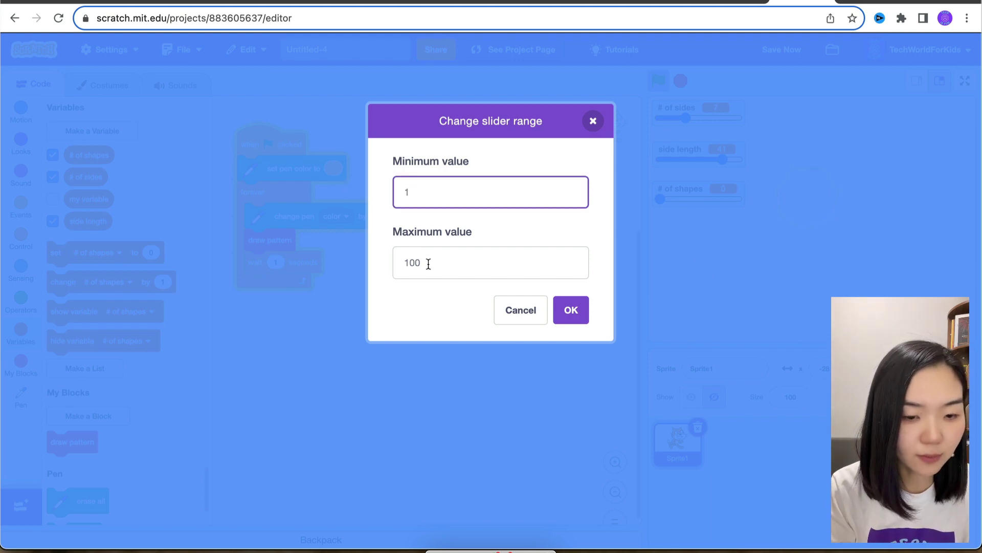
pyautogui.click(429, 263)
pyautogui.write('20')
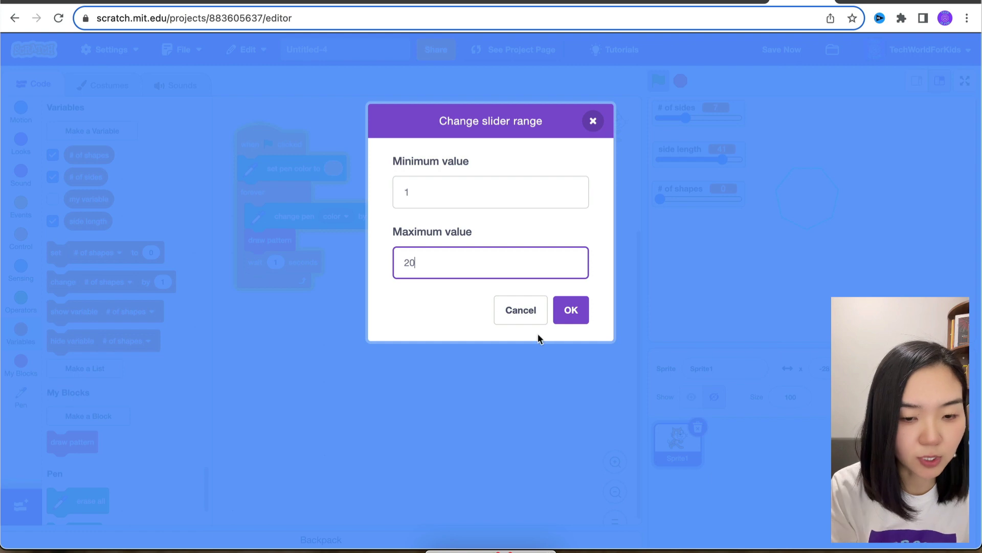
pyautogui.click(571, 312)
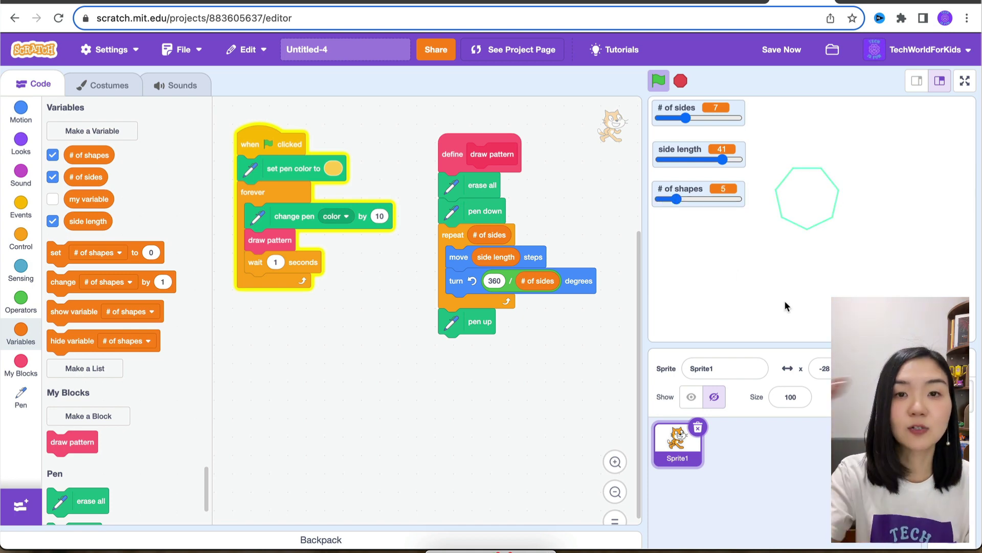
# Step: Nest the polygon loop inside a new repeat '# of shapes' loop
pyautogui.click(21, 238)
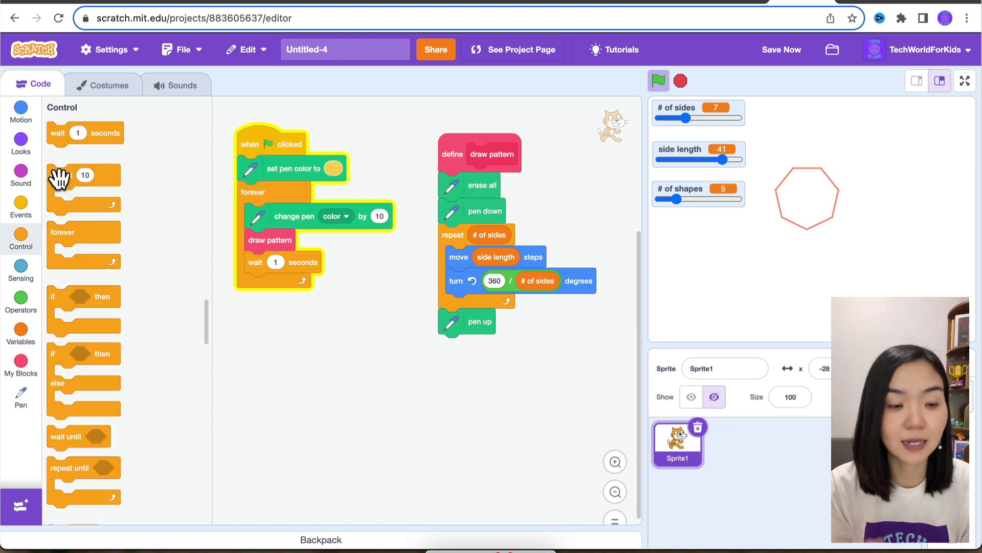
pyautogui.moveTo(66, 175); pyautogui.dragTo(348, 348)
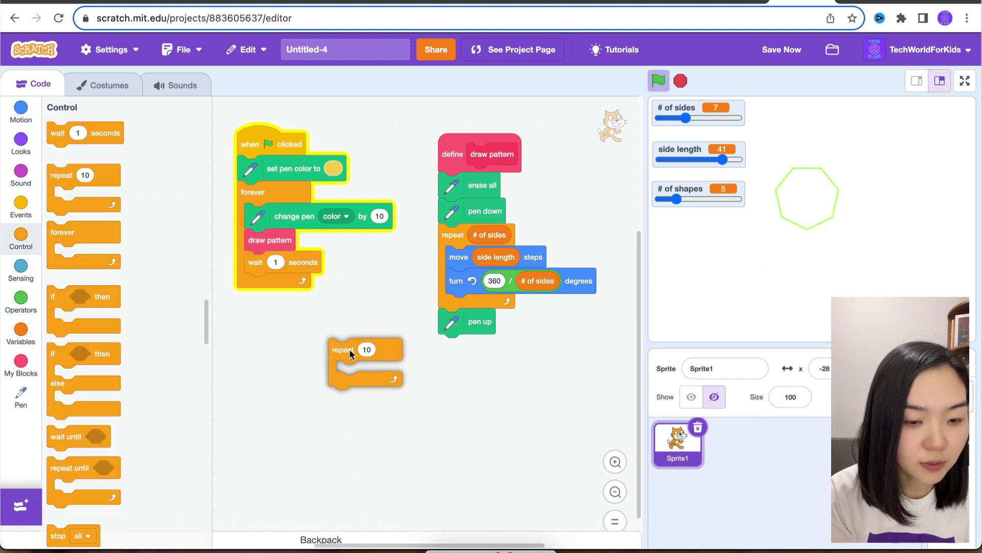
pyautogui.click(23, 332)
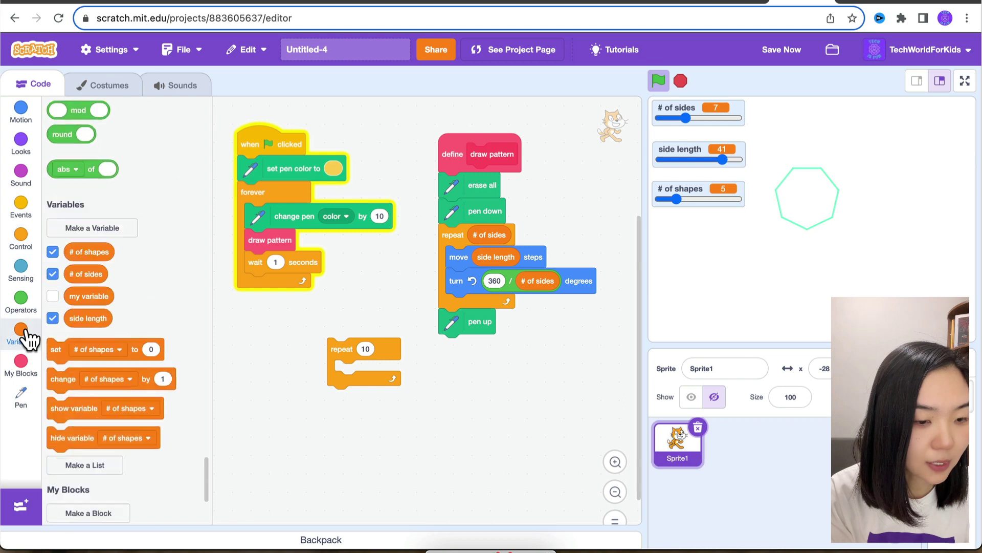
pyautogui.moveTo(89, 154)
pyautogui.mouseDown()
pyautogui.moveTo(361, 334)
pyautogui.moveTo(333, 348)
pyautogui.moveTo(324, 342)
pyautogui.mouseUp()
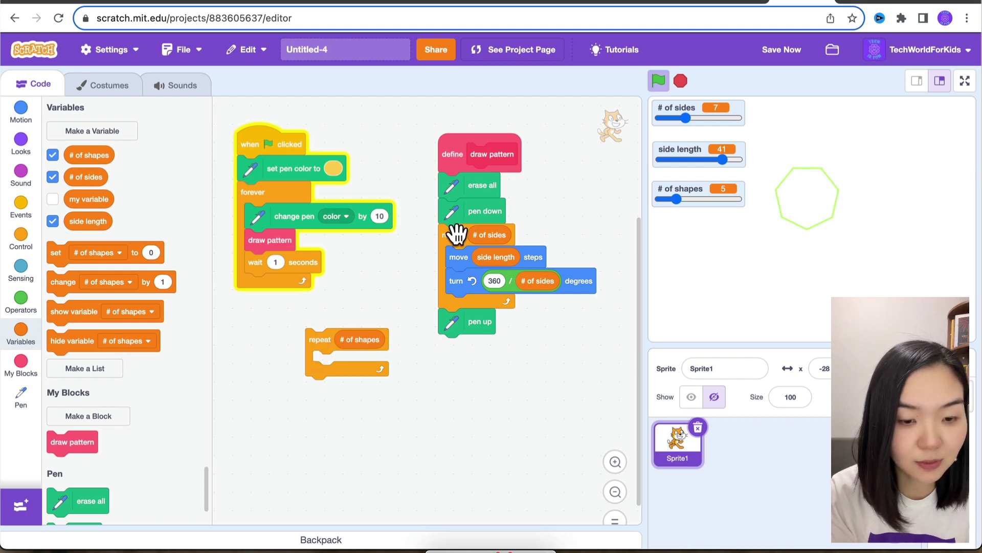
pyautogui.moveTo(452, 322); pyautogui.dragTo(516, 374)
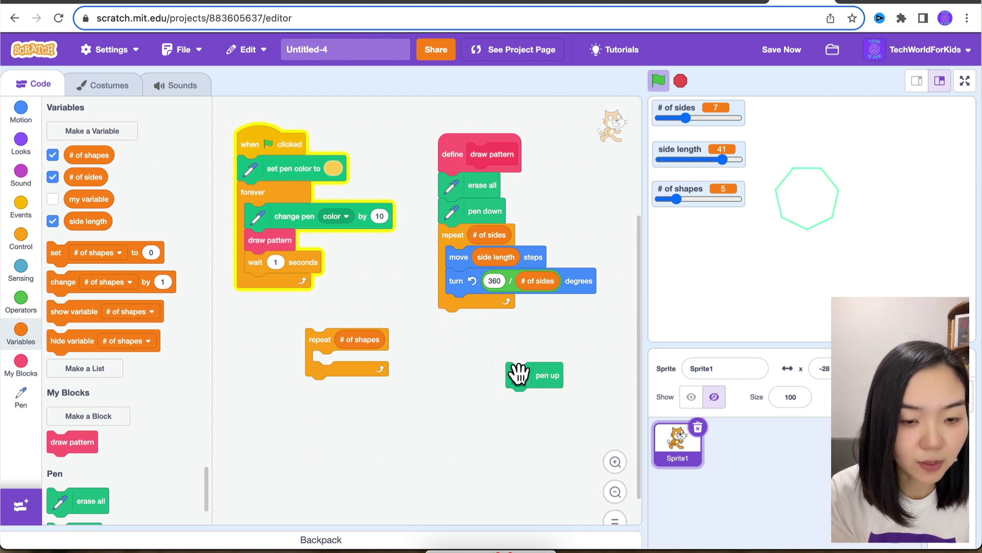
pyautogui.moveTo(447, 244)
pyautogui.mouseDown()
pyautogui.moveTo(443, 268)
pyautogui.moveTo(325, 362)
pyautogui.moveTo(329, 320)
pyautogui.mouseUp()
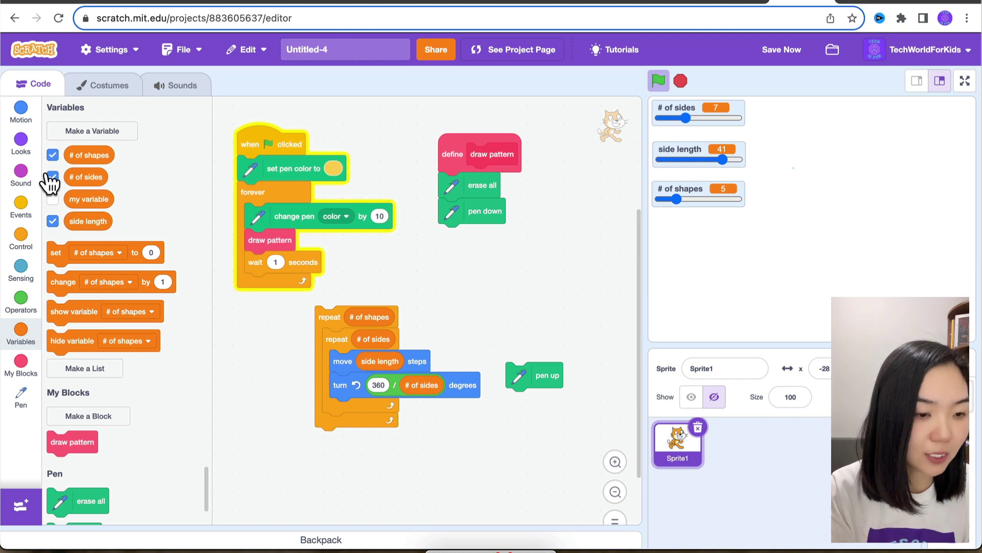
# Step: Add turn 360 / '# of shapes' after each polygon, then reattach under pen down with pen up last
pyautogui.click(21, 114)
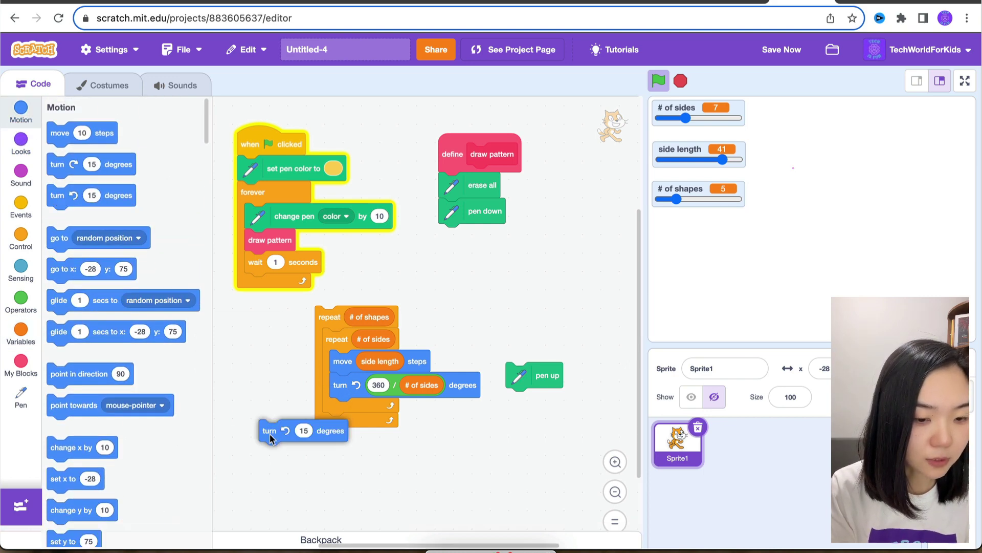
pyautogui.moveTo(58, 197); pyautogui.dragTo(329, 427)
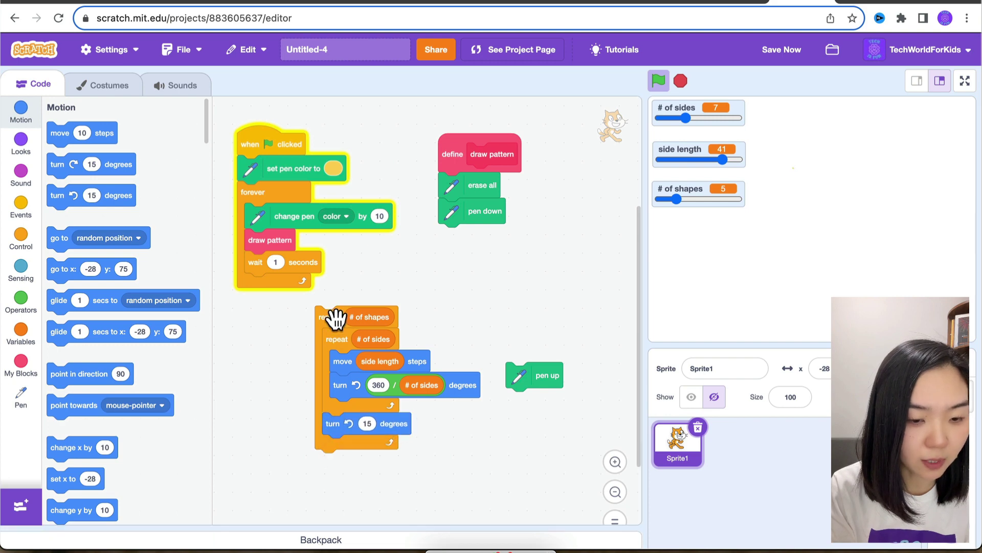
pyautogui.moveTo(336, 318); pyautogui.dragTo(335, 315)
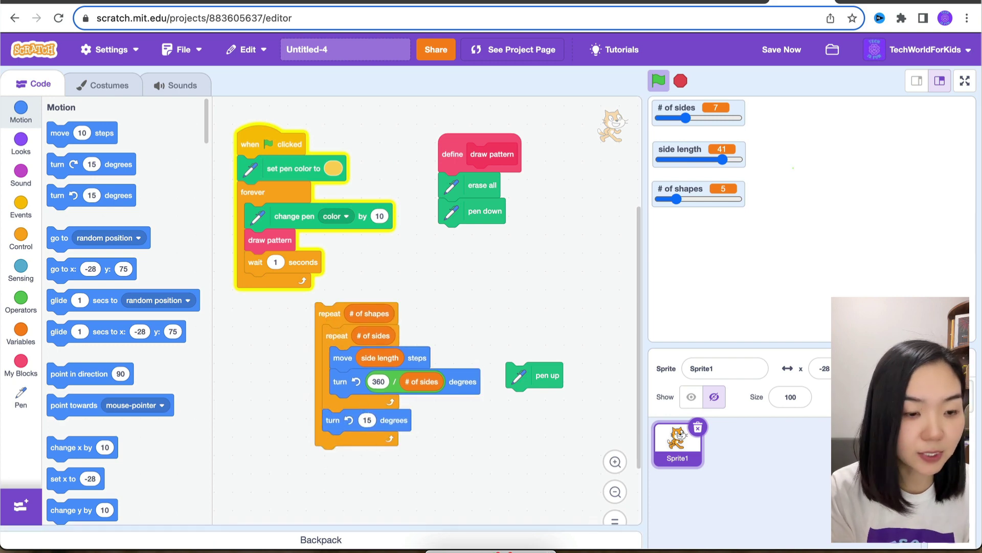
pyautogui.click(21, 299)
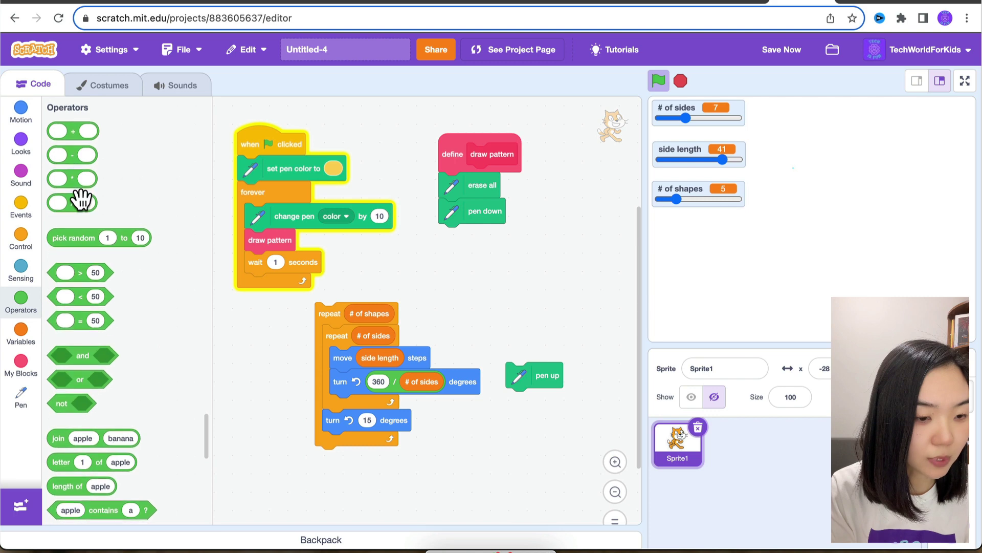
pyautogui.moveTo(72, 202); pyautogui.dragTo(385, 420)
pyautogui.click(367, 419)
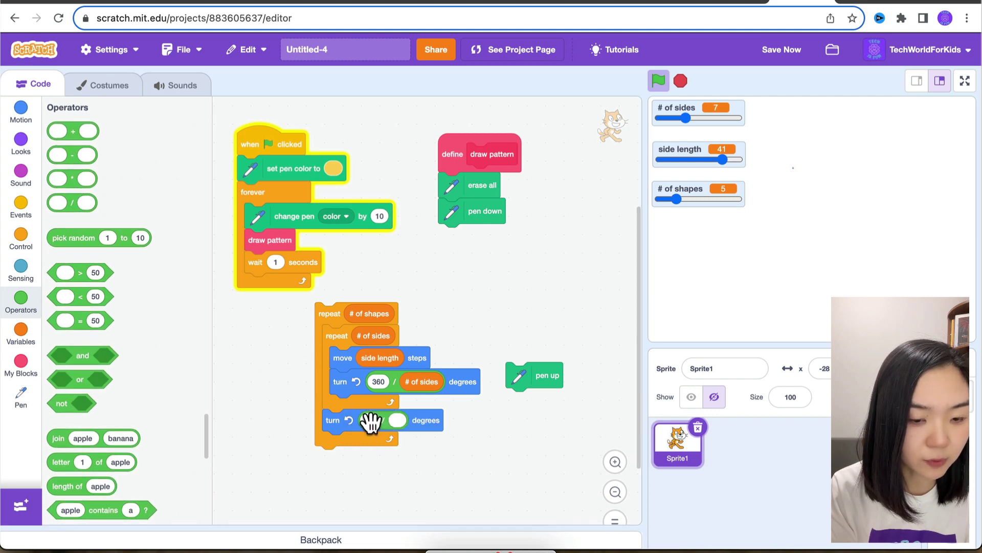
pyautogui.write('360')
pyautogui.press('Return')
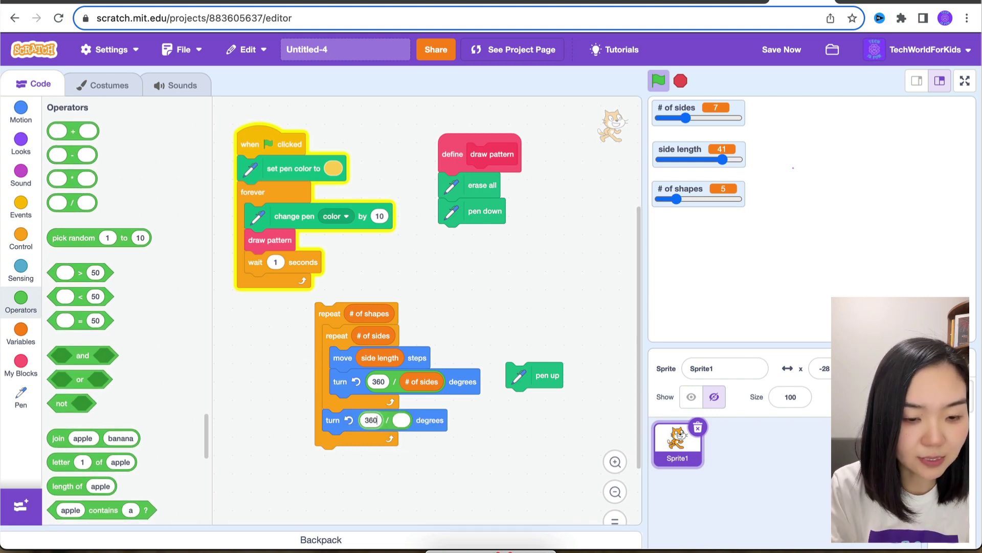
pyautogui.click(21, 332)
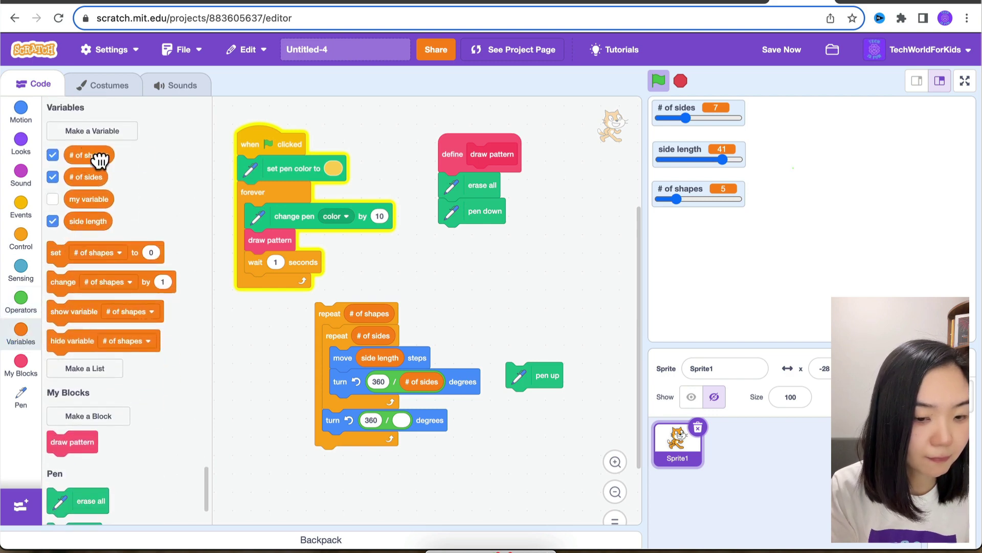
pyautogui.moveTo(89, 156)
pyautogui.mouseDown()
pyautogui.moveTo(387, 431)
pyautogui.moveTo(407, 422)
pyautogui.mouseUp()
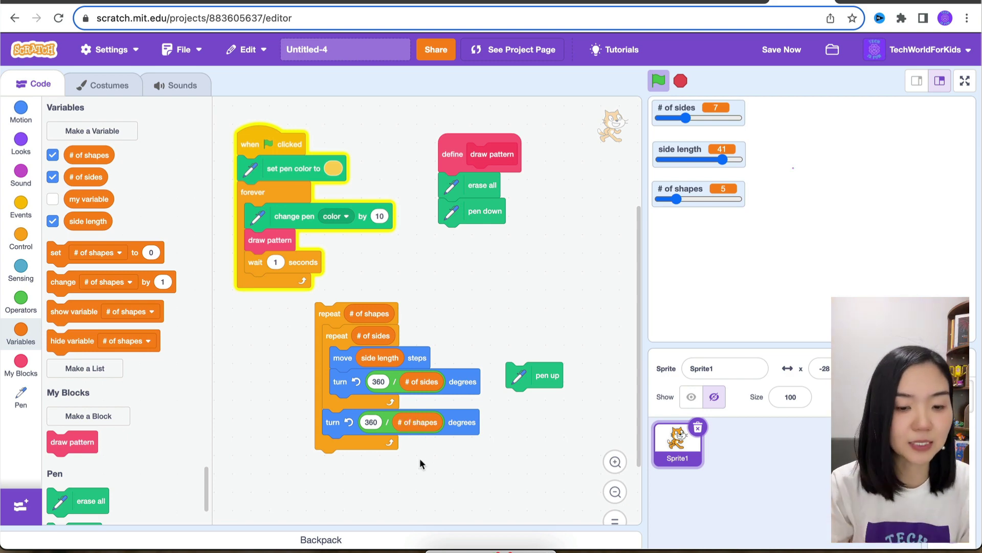
pyautogui.moveTo(330, 315); pyautogui.dragTo(451, 236)
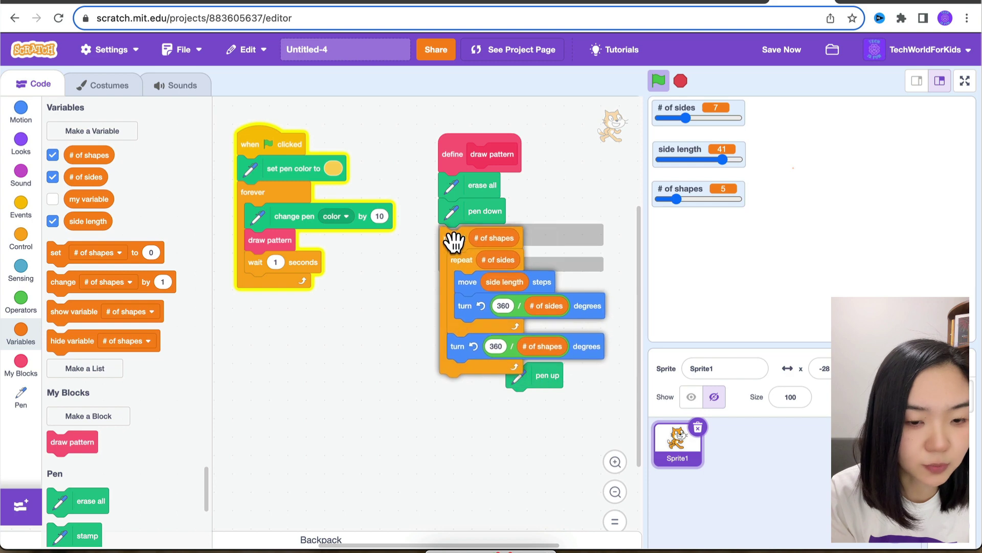
pyautogui.moveTo(537, 387); pyautogui.dragTo(474, 398)
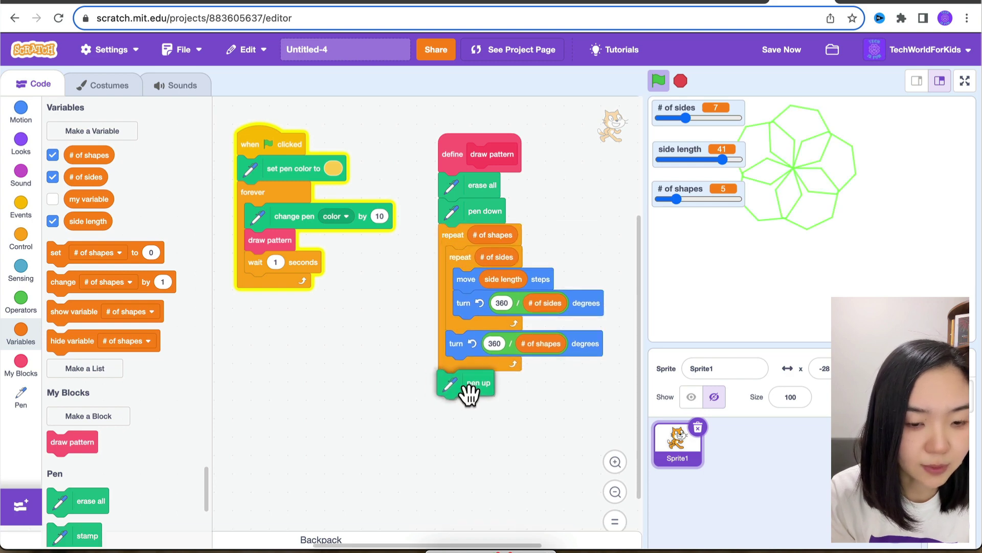
# Step: Rerun and adjust the sliders, ending with 4 octagons of side length 29
pyautogui.click(682, 82)
pyautogui.click(659, 82)
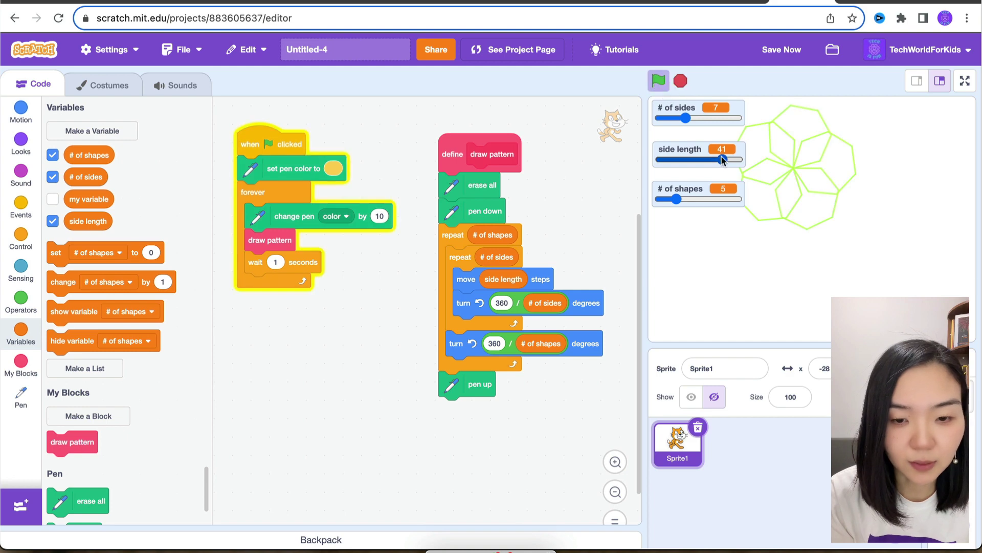
pyautogui.moveTo(722, 159); pyautogui.dragTo(695, 159)
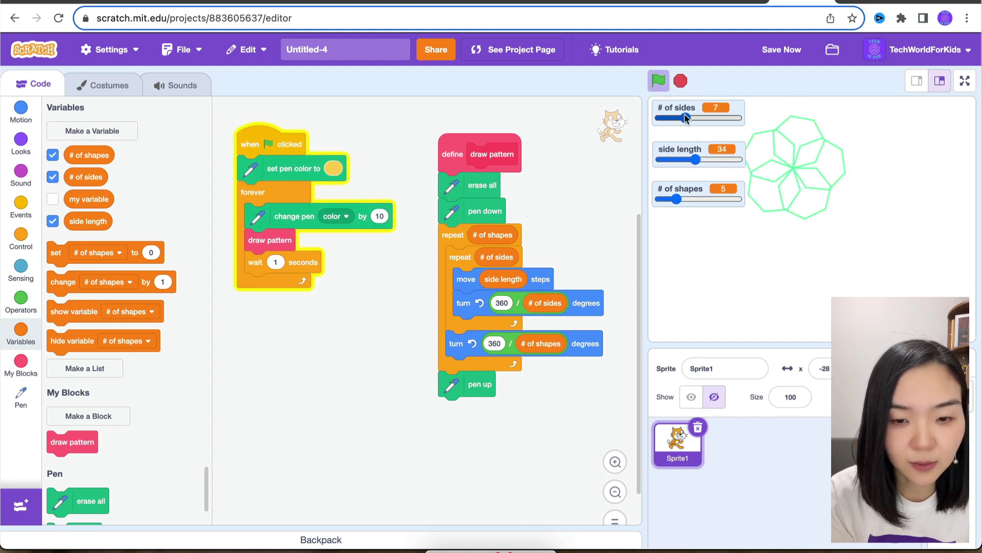
pyautogui.moveTo(685, 117); pyautogui.dragTo(713, 117)
pyautogui.moveTo(676, 199)
pyautogui.mouseDown()
pyautogui.moveTo(689, 199)
pyautogui.moveTo(672, 199)
pyautogui.mouseUp()
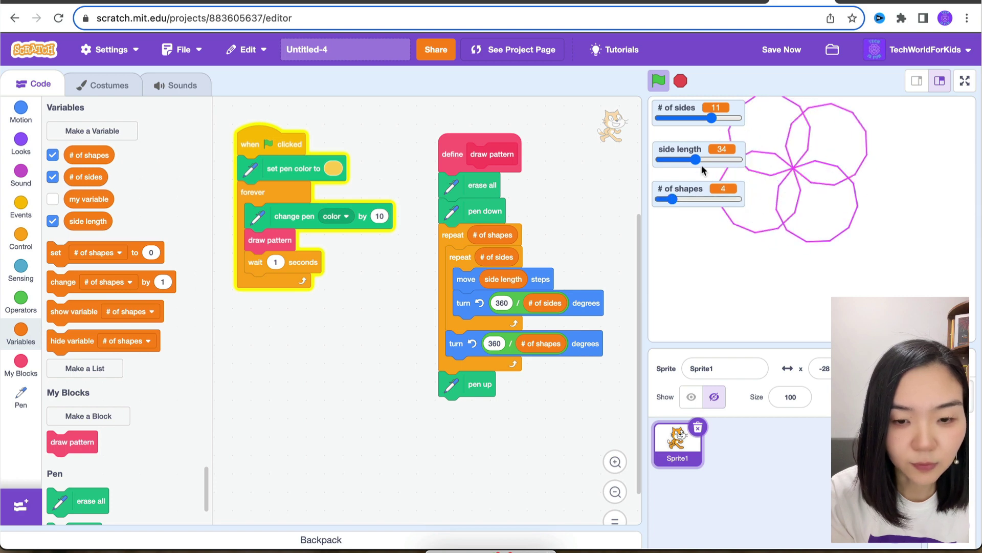
pyautogui.moveTo(695, 160); pyautogui.dragTo(675, 160)
pyautogui.moveTo(708, 117); pyautogui.dragTo(694, 117)
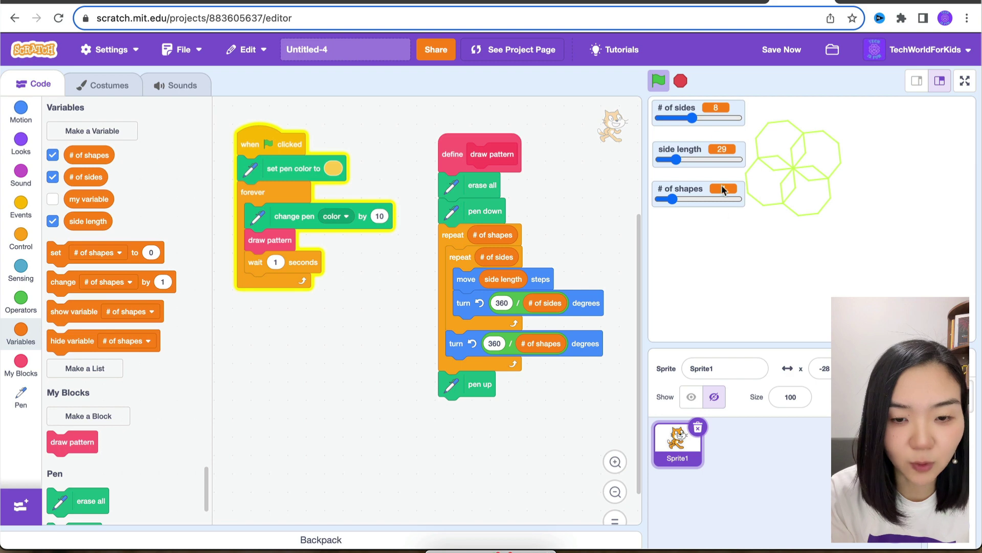
# Step: Begin the flag script with go to x 80, y 0 and point in direction 90
pyautogui.click(20, 113)
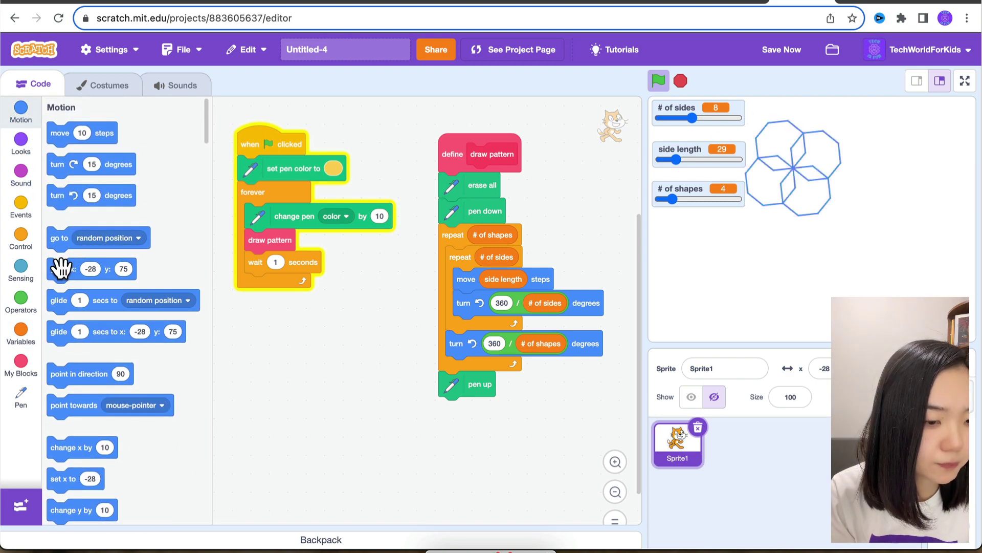
pyautogui.moveTo(229, 181); pyautogui.dragTo(252, 161)
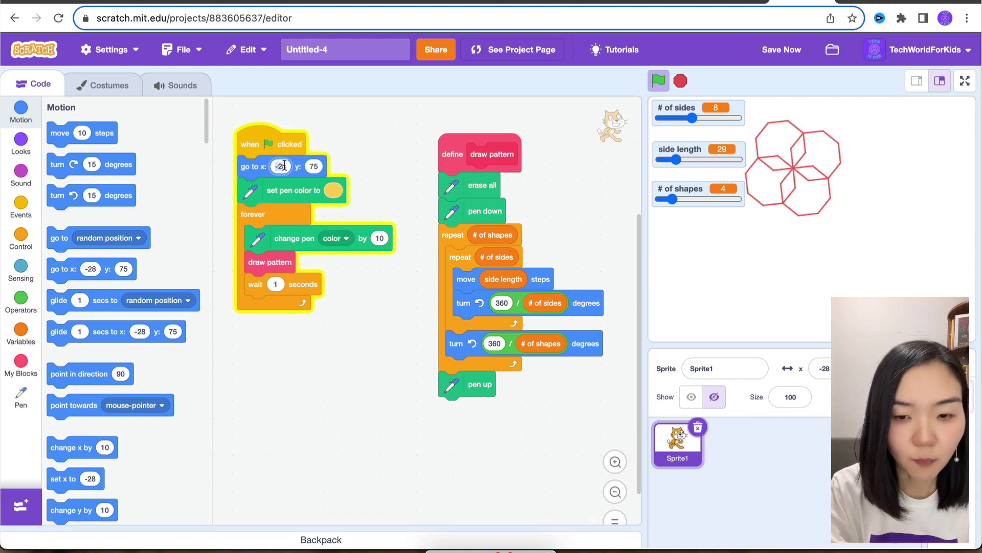
pyautogui.write('80')
pyautogui.click(312, 167)
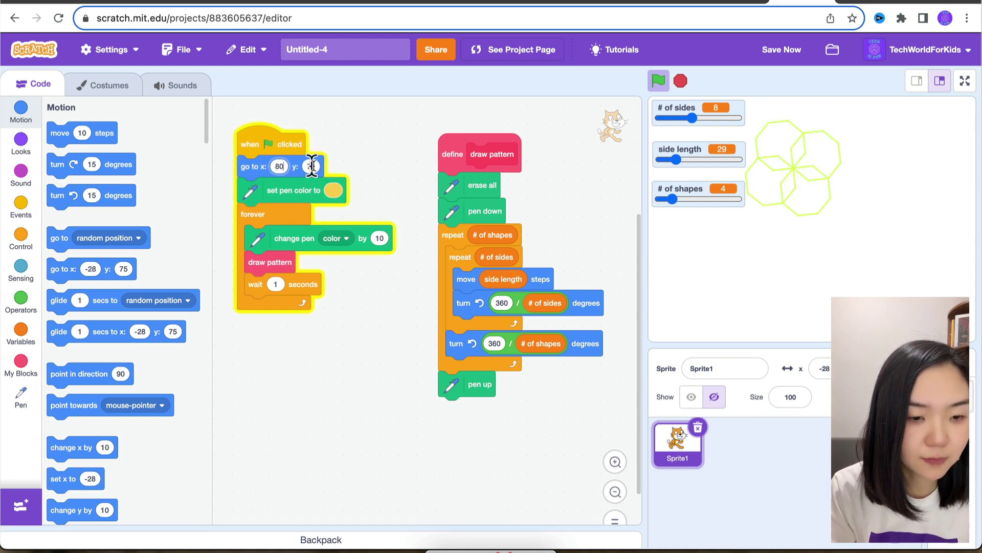
pyautogui.write('0')
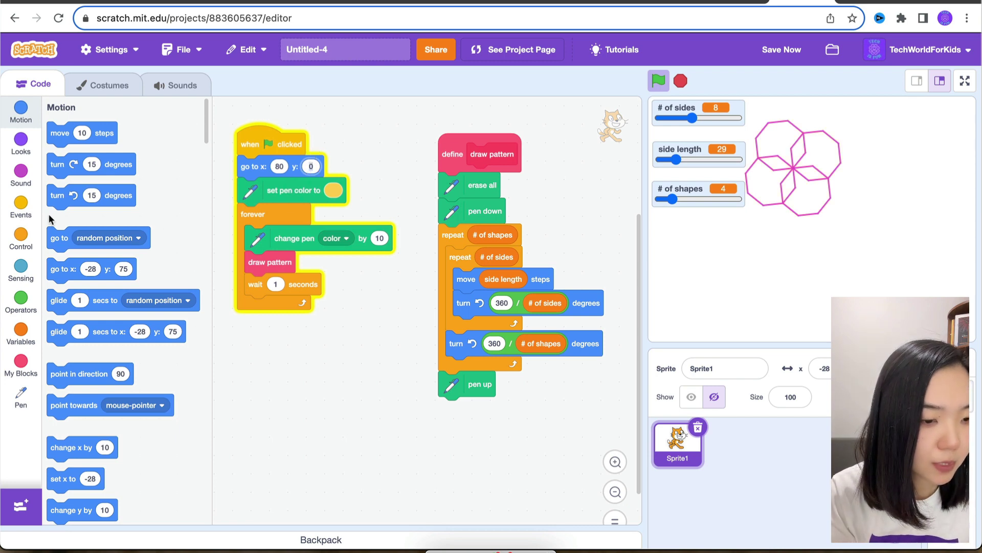
pyautogui.moveTo(66, 374); pyautogui.dragTo(255, 187)
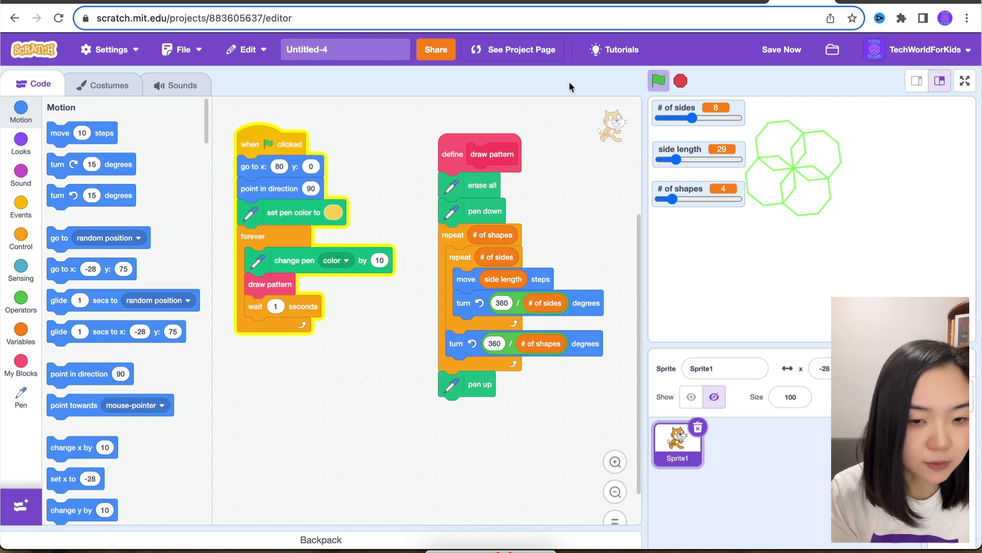
# Step: Rerun and try slider values, settling on 7 hexagons with side length 31
pyautogui.click(679, 81)
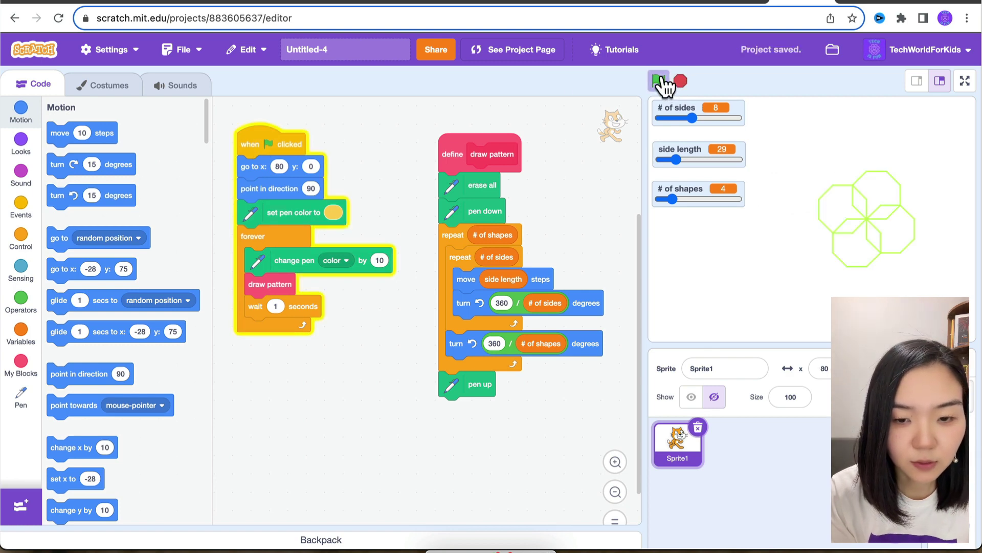
pyautogui.moveTo(671, 199); pyautogui.dragTo(697, 198)
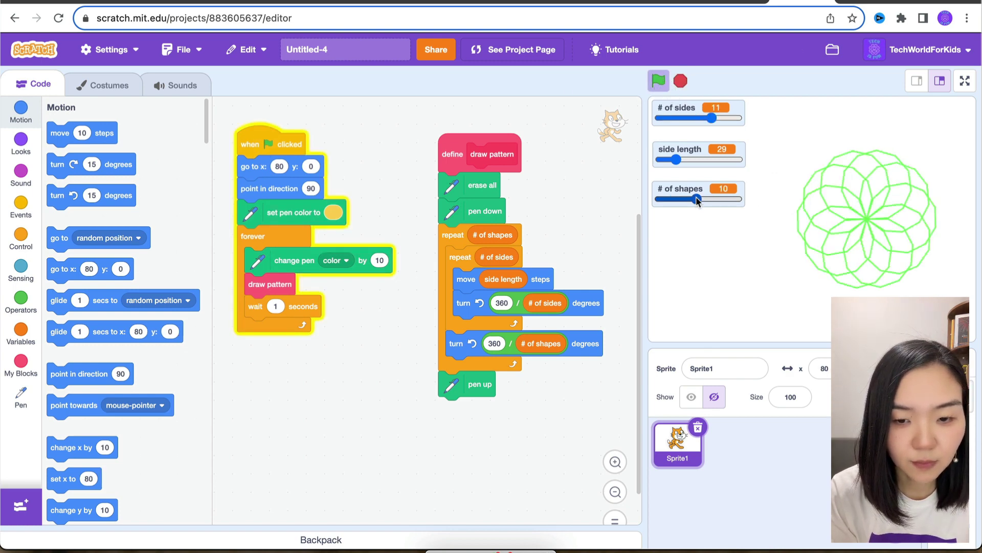
pyautogui.moveTo(692, 118); pyautogui.dragTo(714, 123)
pyautogui.moveTo(676, 153); pyautogui.dragTo(685, 163)
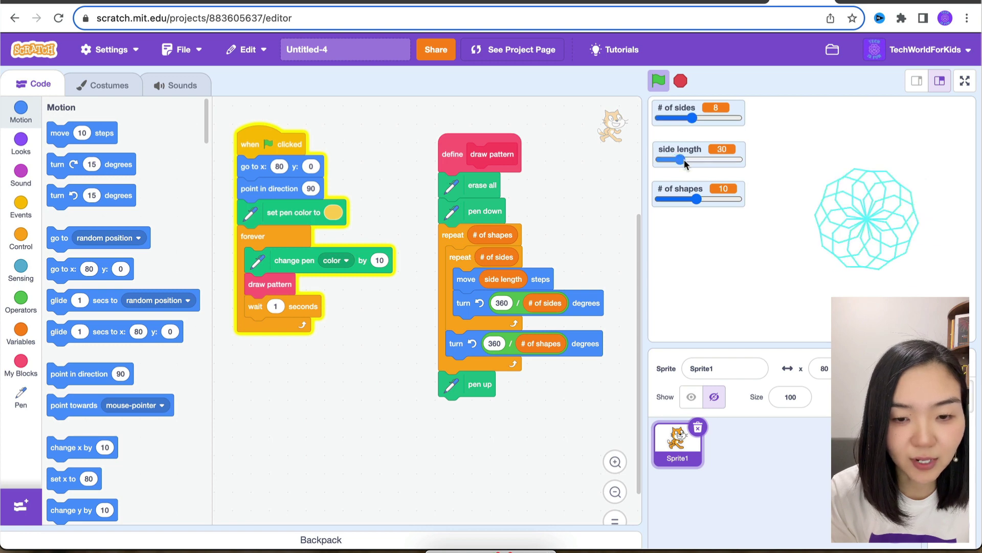
pyautogui.moveTo(689, 119); pyautogui.dragTo(679, 117)
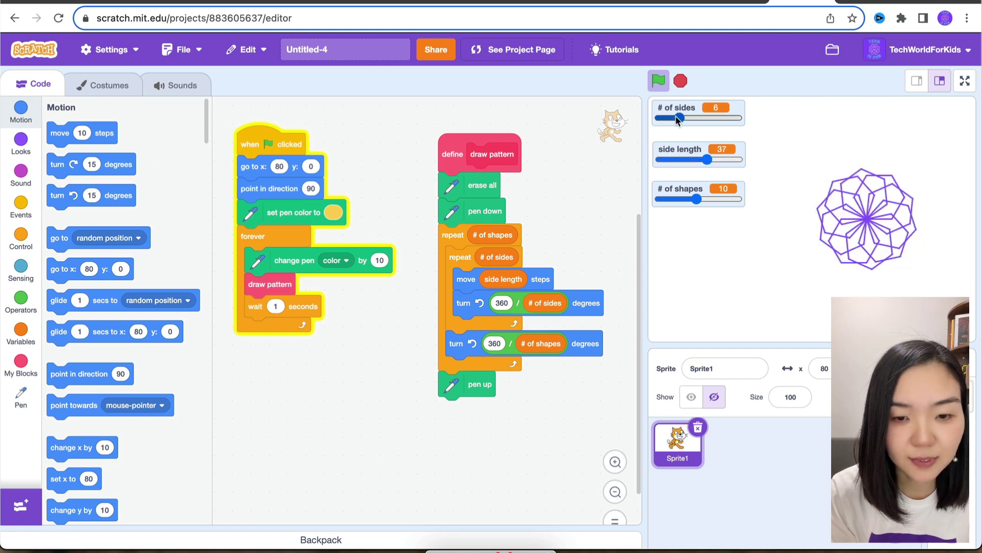
pyautogui.moveTo(696, 199); pyautogui.dragTo(684, 200)
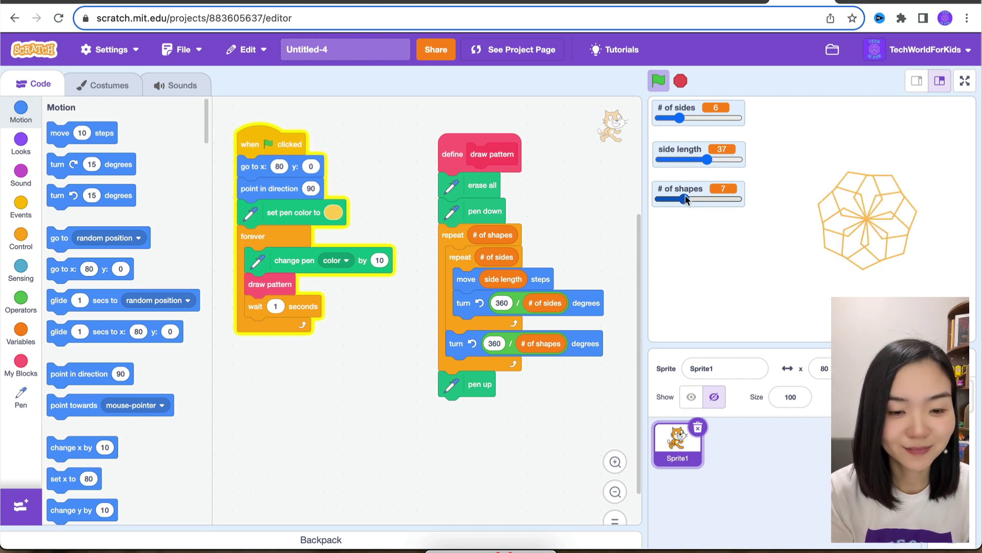
pyautogui.moveTo(709, 159); pyautogui.dragTo(684, 158)
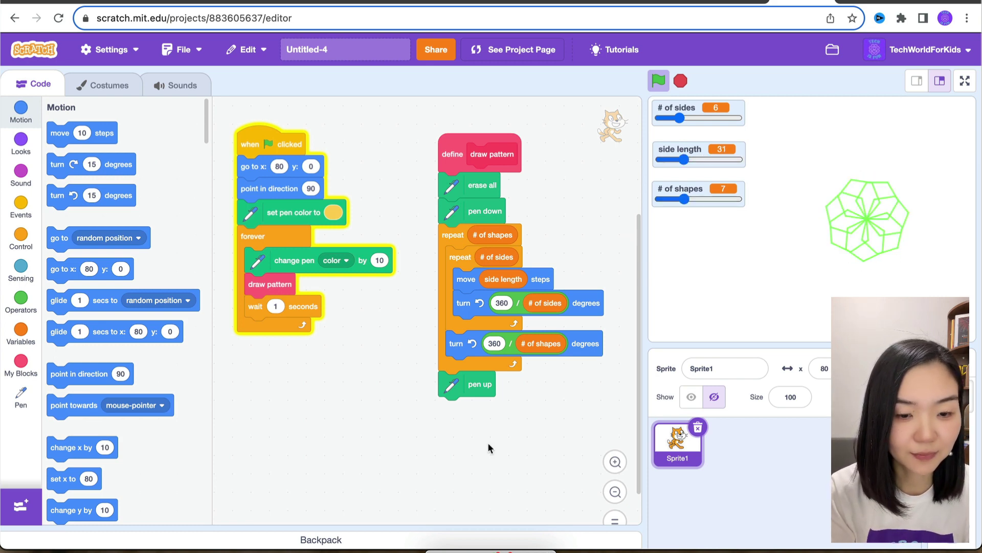